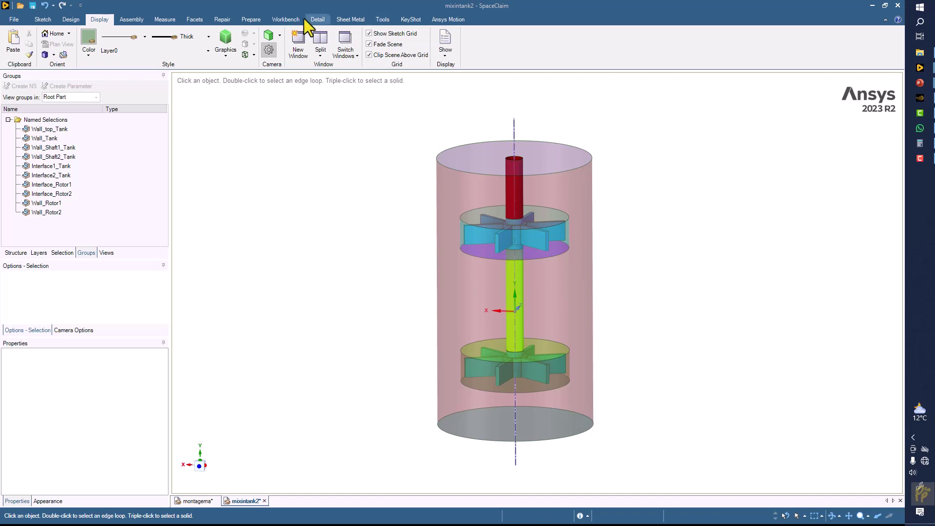
- From the Workbench tab, launch Fluent 2023 R2 with the Watertight Geometry Workflow
left_click(273, 18)
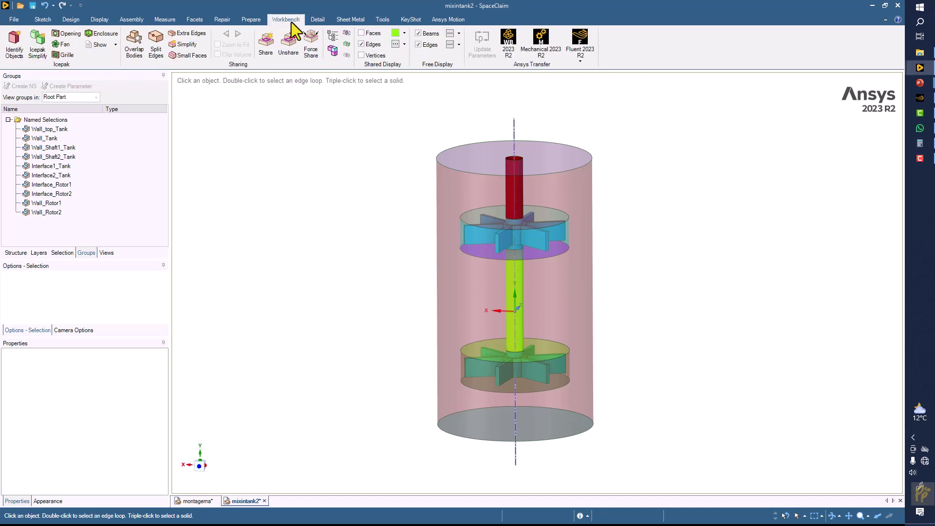
left_click(581, 60)
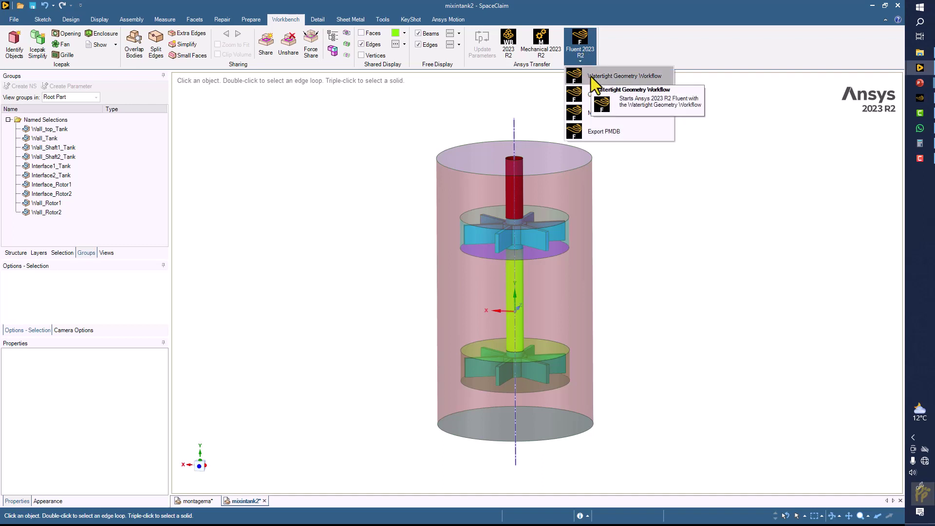
left_click(591, 77)
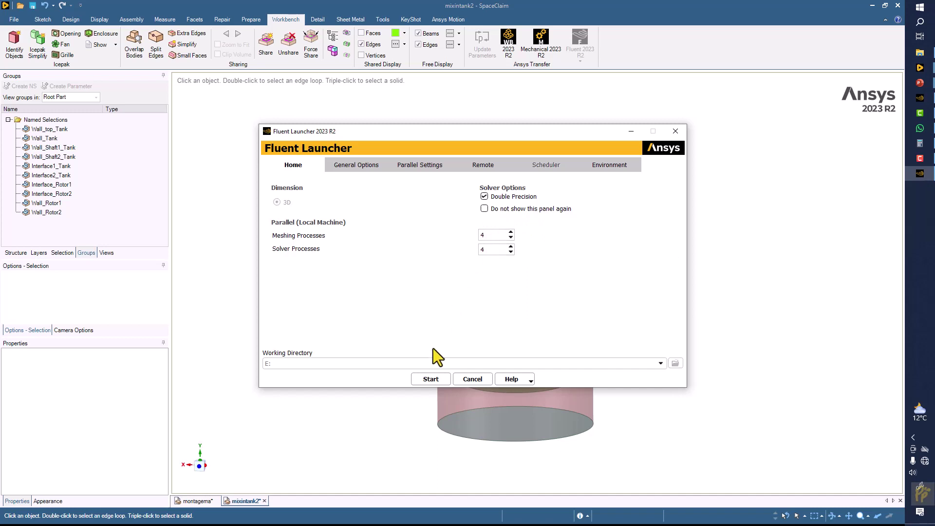
- Start Fluent Meshing from the Launcher, save mixintank2 in SpaceClaim, and close the leftover window
left_click(428, 379)
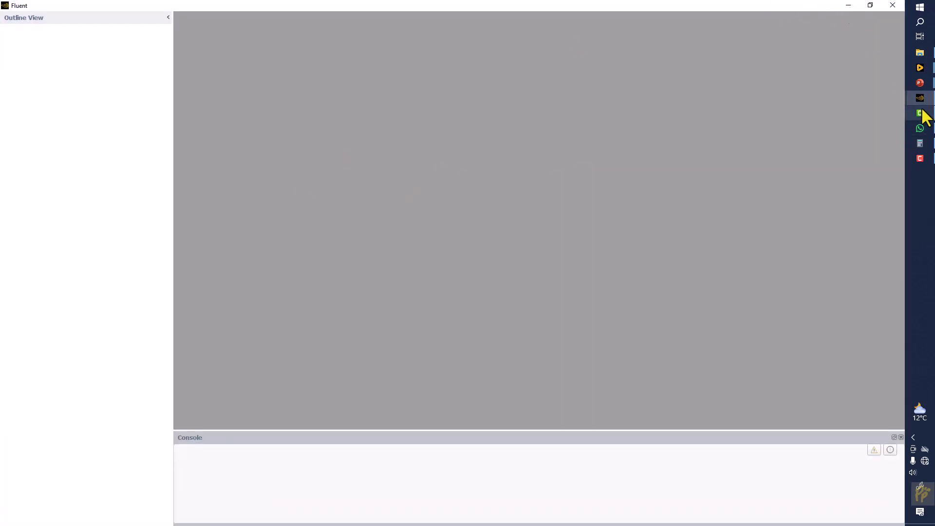
mouse_move(920, 97)
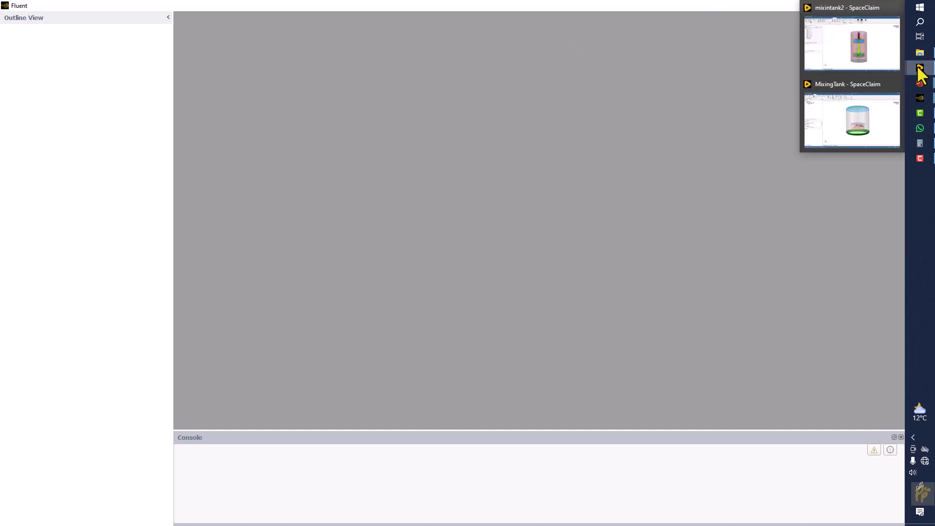
mouse_move(926, 75)
left_click(867, 39)
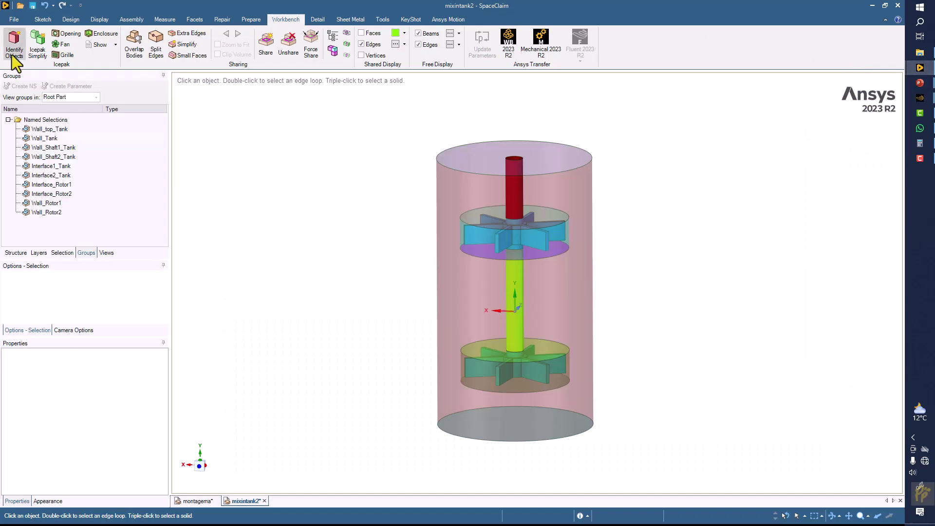
left_click(32, 5)
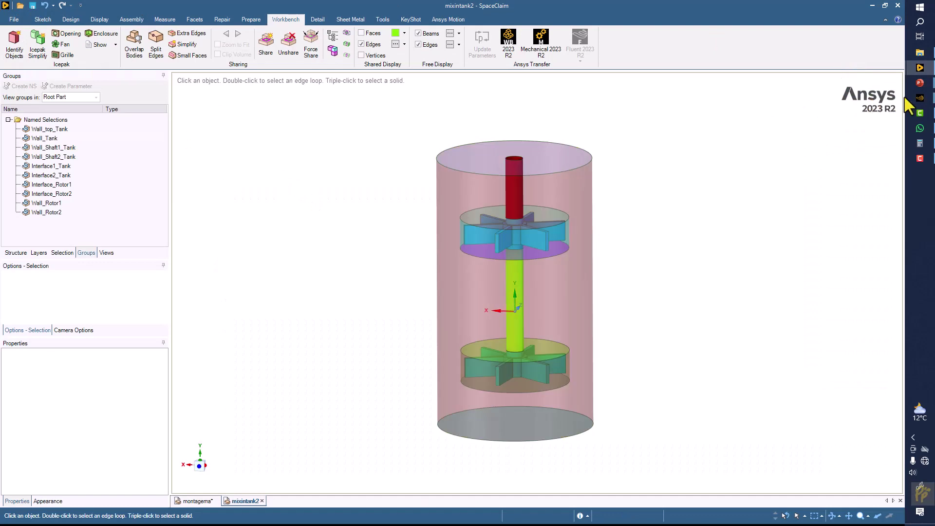
mouse_move(920, 98)
left_click(896, 109)
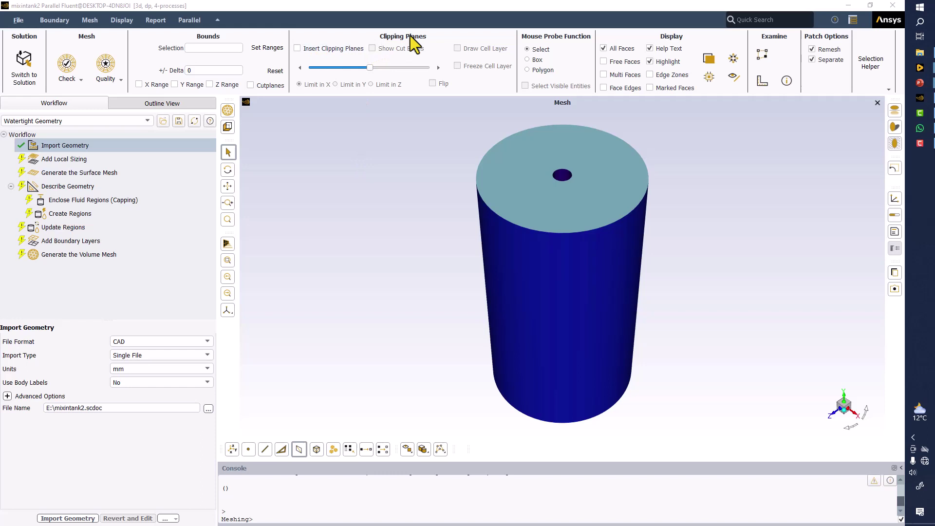
- Clip the tank open with a clipping plane and hide the upper and lower rotor interface faces
left_click(309, 48)
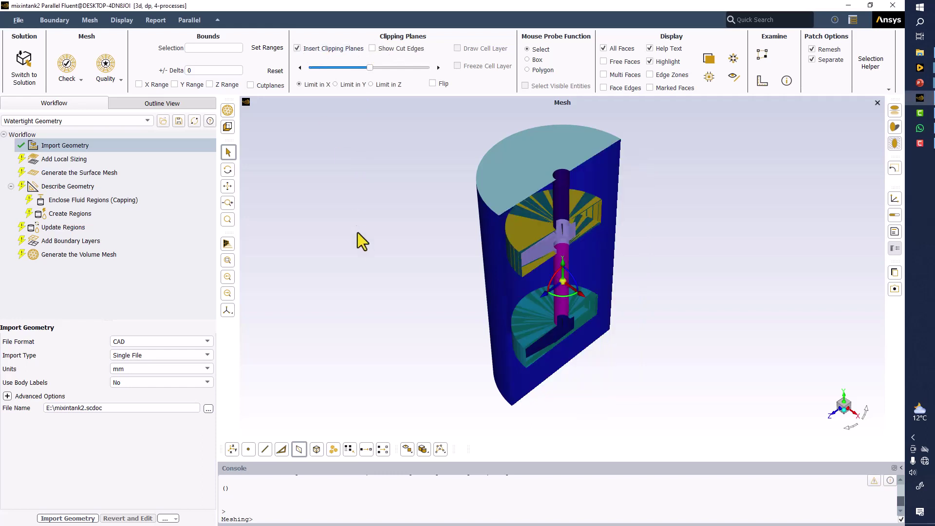
mouse_move(357, 233)
left_mouse_down()
mouse_move(370, 183)
mouse_move(364, 195)
mouse_move(386, 176)
mouse_move(348, 235)
mouse_move(329, 242)
mouse_move(396, 279)
mouse_move(361, 250)
mouse_move(316, 235)
mouse_move(284, 241)
mouse_move(328, 250)
mouse_move(355, 276)
mouse_move(388, 219)
mouse_move(352, 263)
mouse_move(348, 233)
left_mouse_up()
scroll(348, 233, "up", 2)
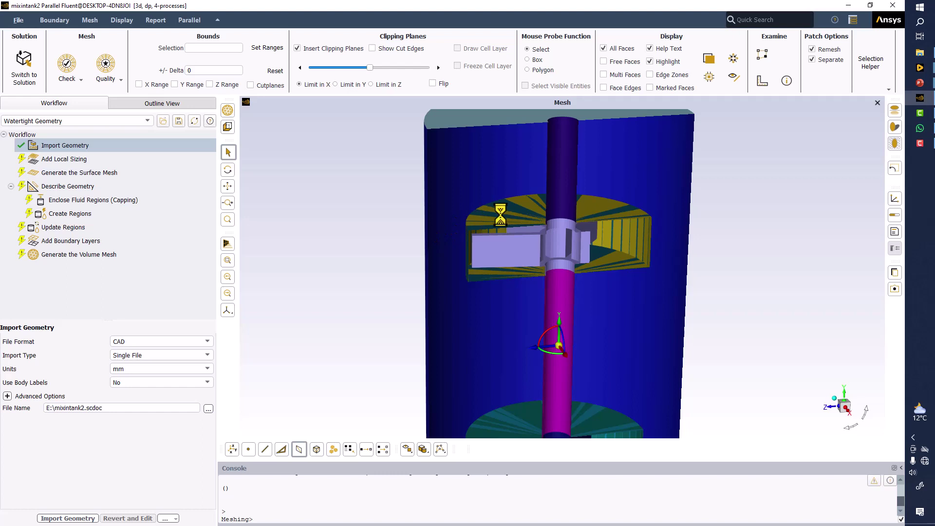
left_click(498, 206)
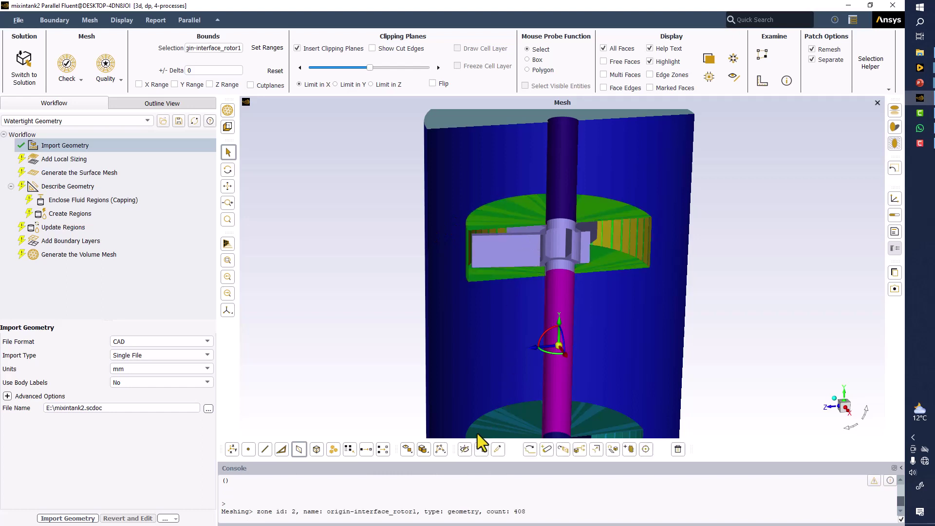
left_click(465, 449)
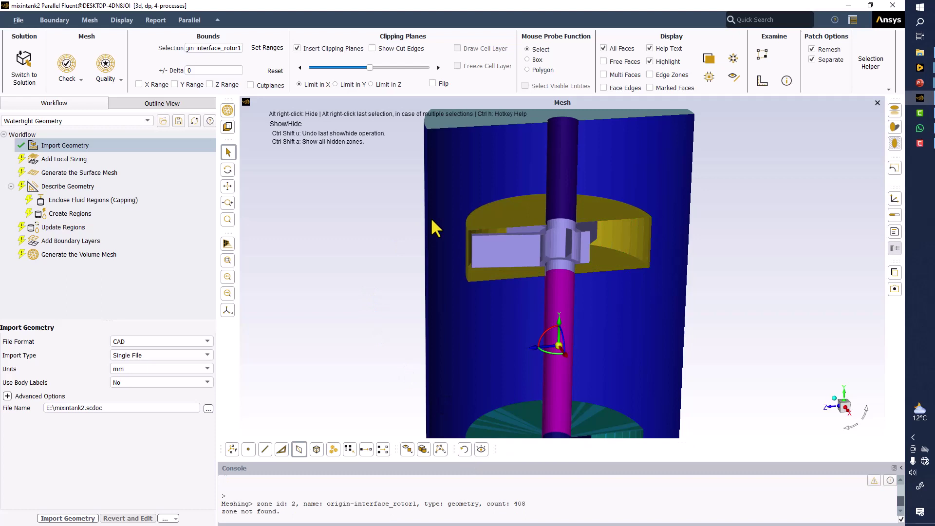
scroll(612, 271, "down", 2)
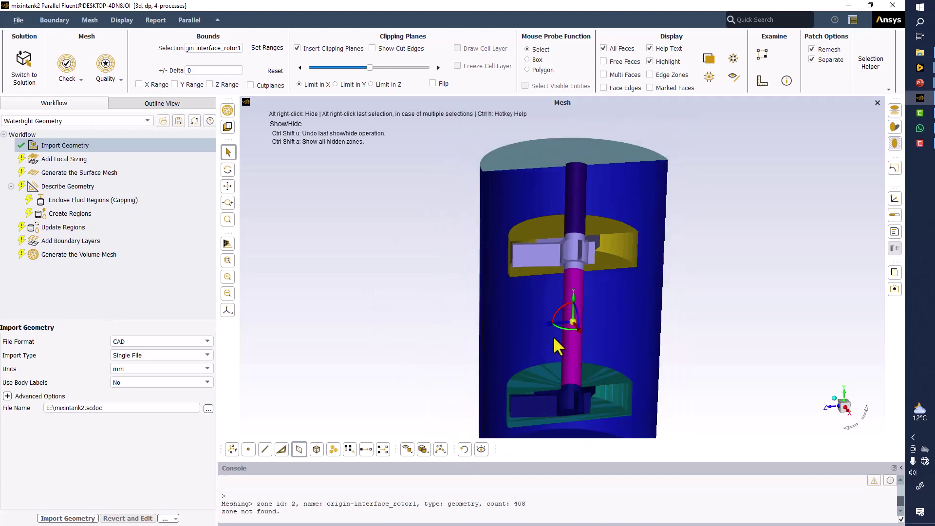
left_click(542, 374)
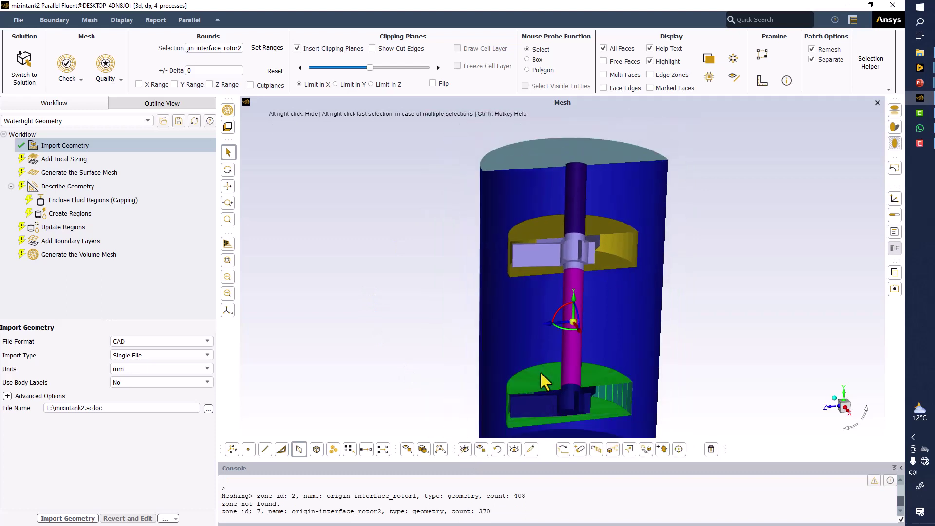
left_click(465, 449)
- Orbit and zoom in on the shaft and both impellers inside the clipped tank
left_click_drag(408, 296, 416, 279)
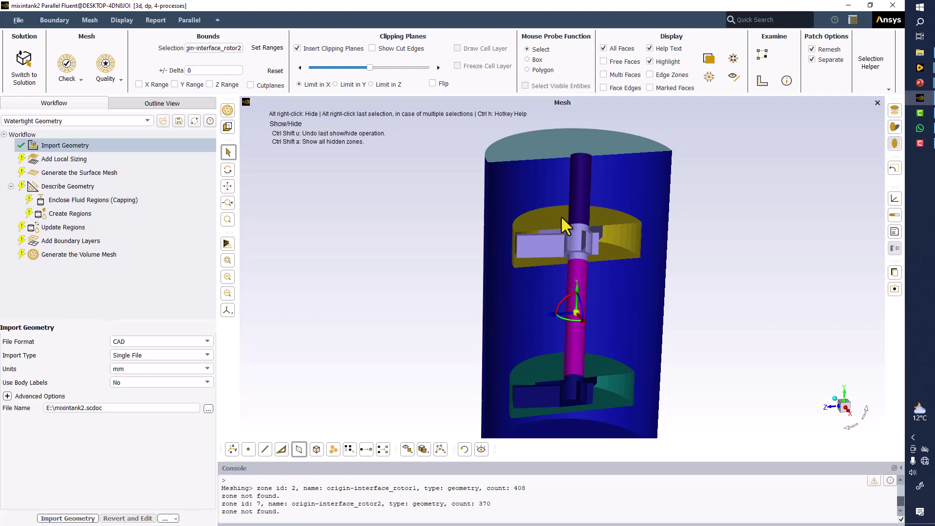
mouse_move(373, 302)
left_mouse_down()
mouse_move(372, 259)
mouse_move(386, 297)
left_mouse_up()
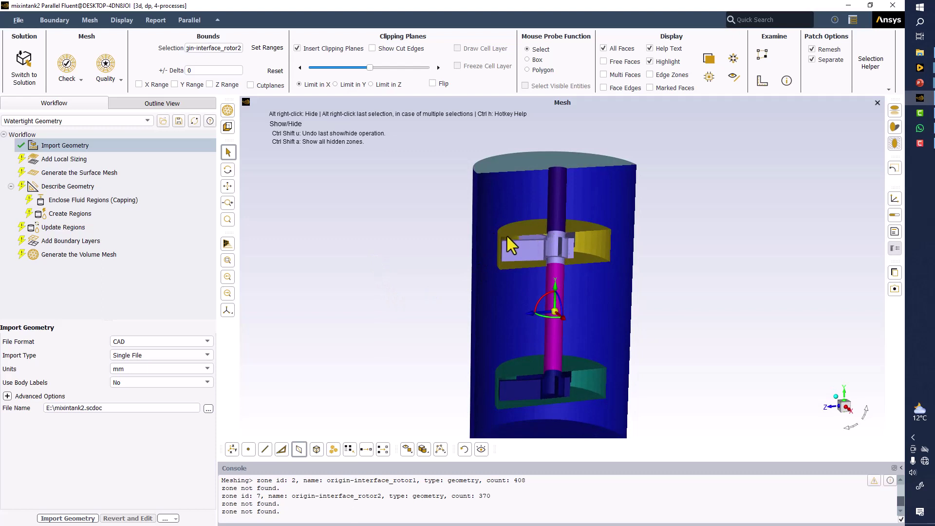
mouse_move(407, 279)
left_mouse_down()
mouse_move(401, 290)
mouse_move(403, 267)
left_mouse_up()
scroll(568, 284, "up", 2)
scroll(569, 284, "up", 3)
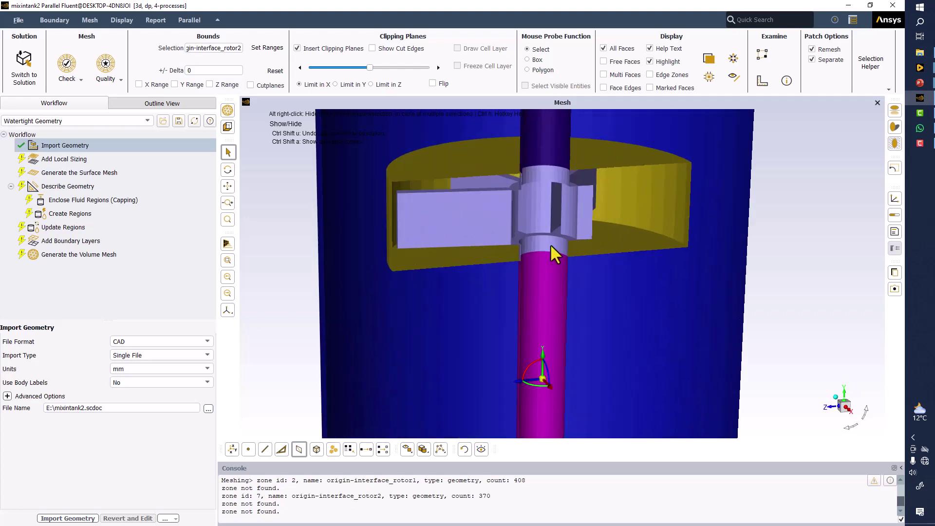
left_click_drag(551, 244, 494, 224)
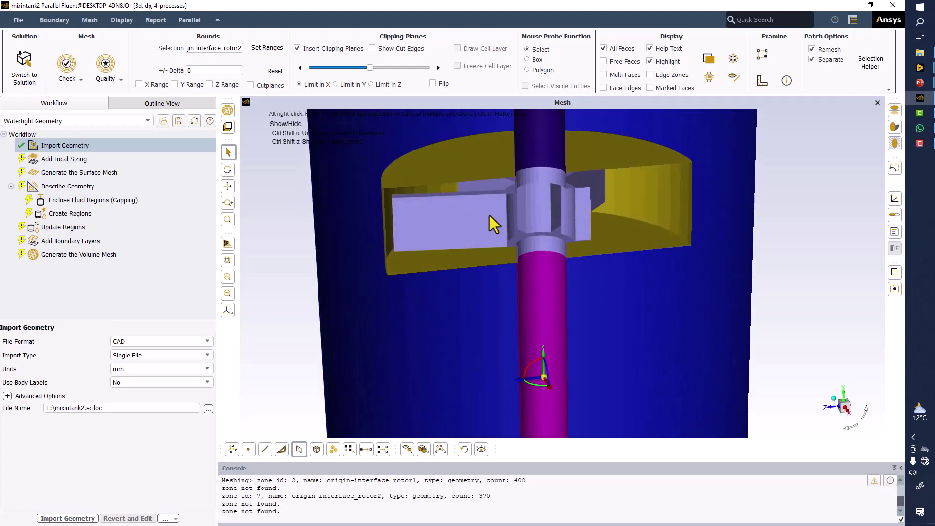
left_click_drag(426, 214, 498, 337)
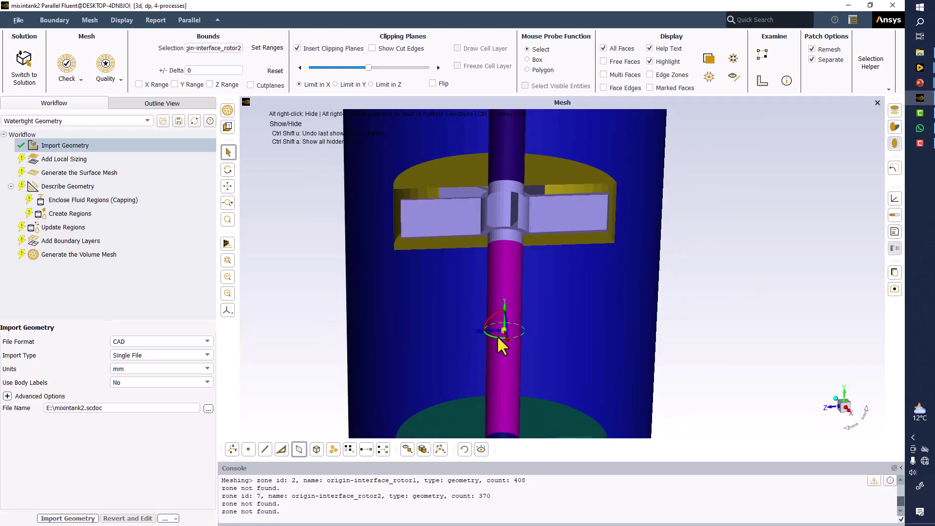
left_click_drag(429, 328, 414, 297)
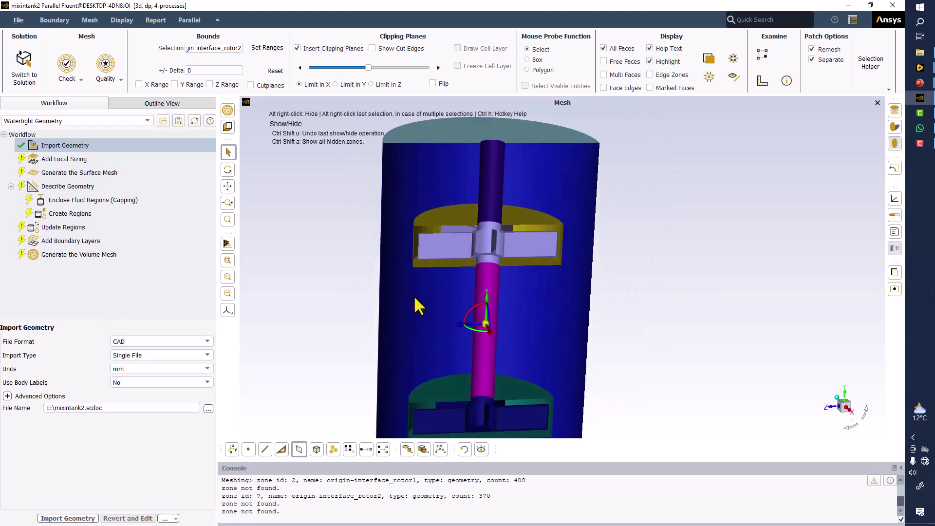
- Make the tank transparent and toggle the clipping plane off and back on while orbiting
left_click(708, 60)
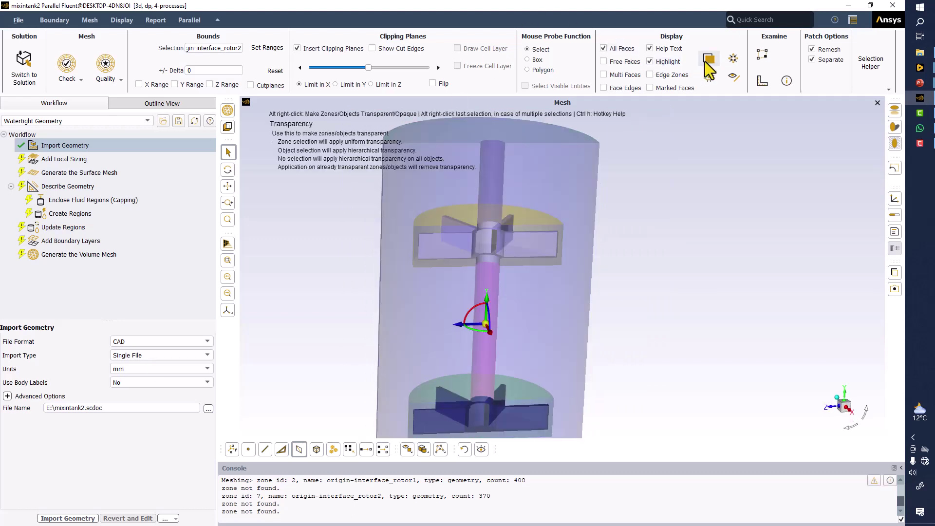
left_click_drag(682, 210, 781, 360)
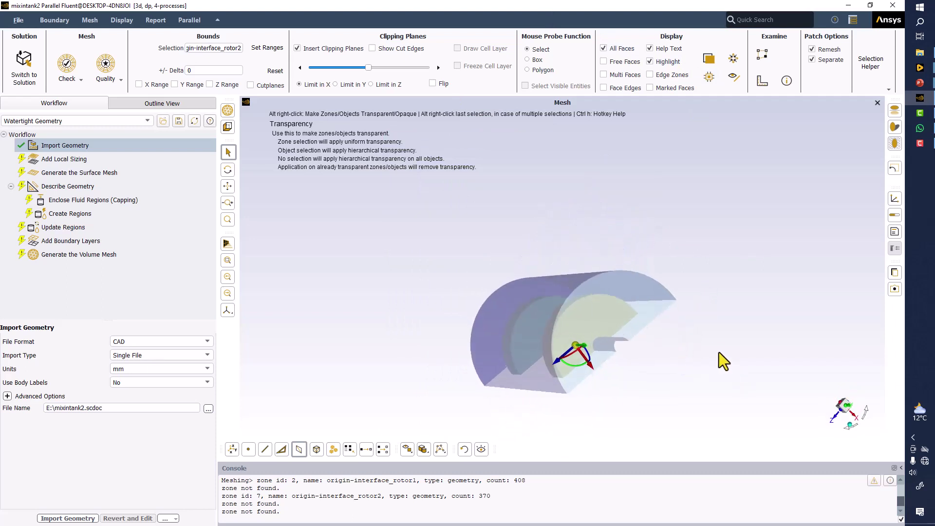
left_click(321, 50)
left_click_drag(486, 340, 389, 185)
left_click(297, 48)
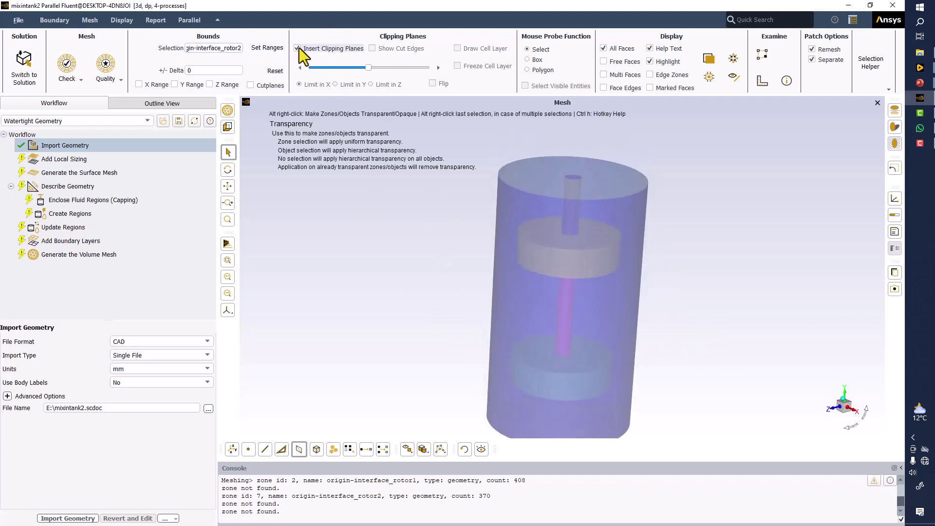
left_click_drag(446, 300, 368, 263)
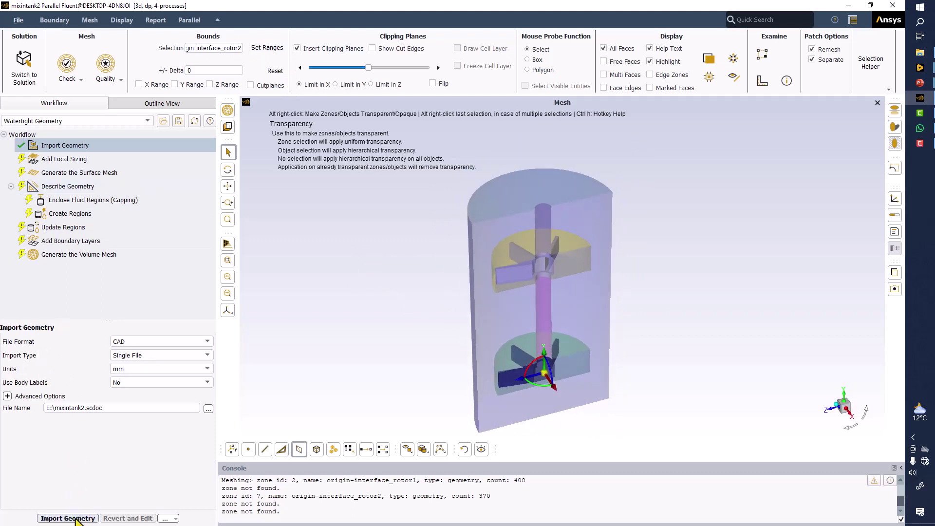
- Confirm the geometry import, preview transparency and exploded views, then skip local sizing
left_click(71, 519)
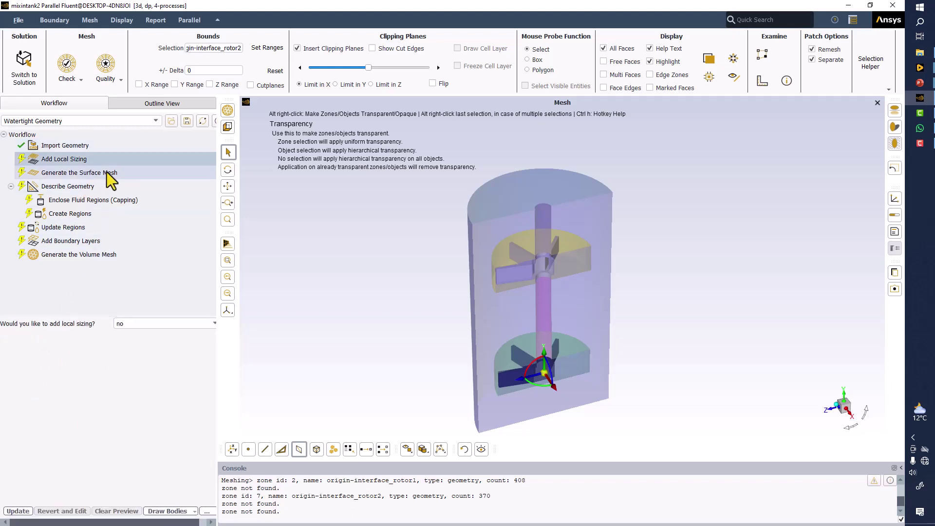
left_click_drag(401, 303, 384, 239)
left_click(709, 60)
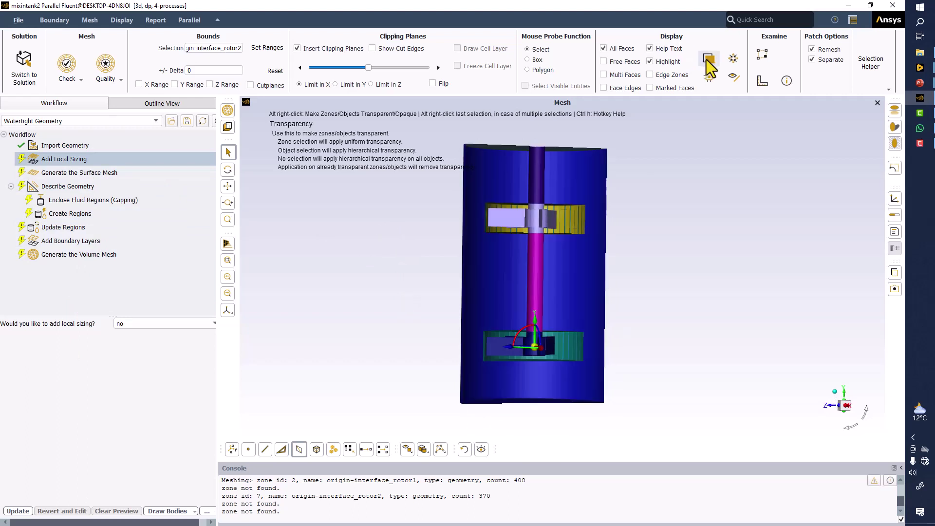
left_click(709, 61)
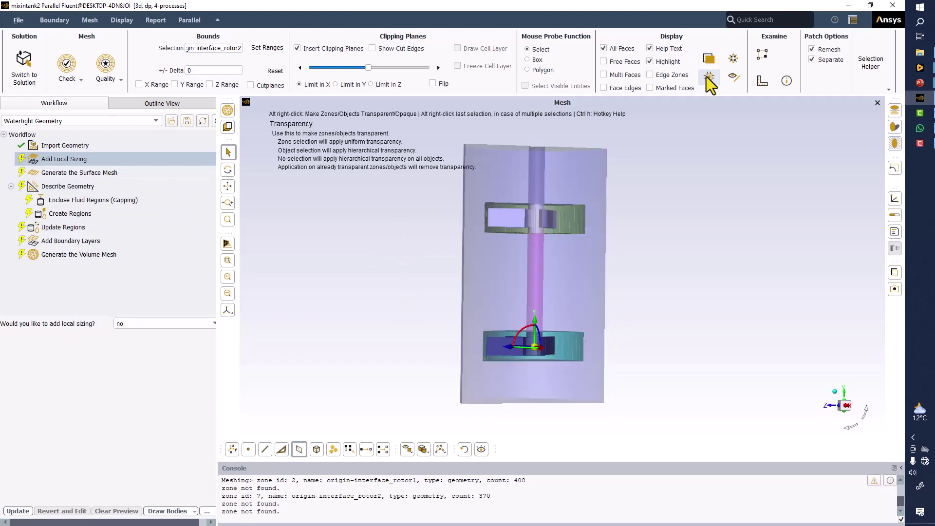
left_click(732, 60)
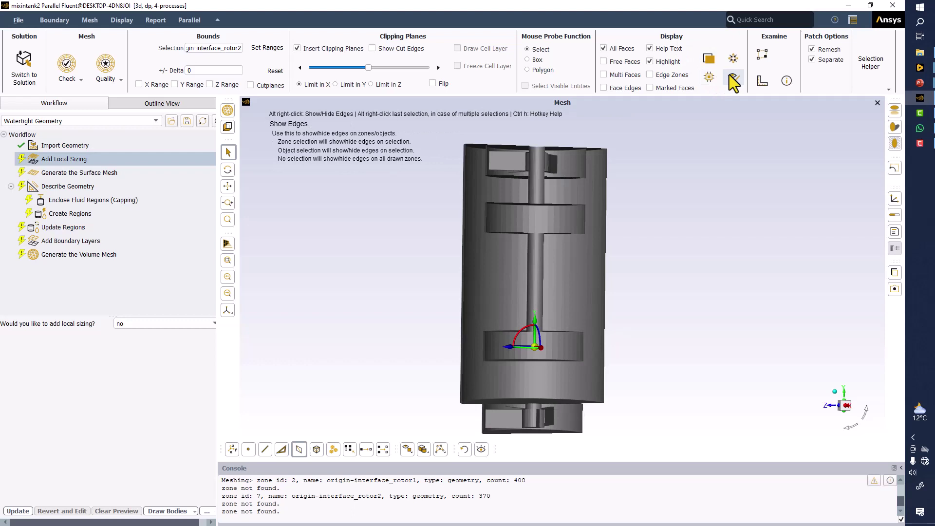
left_click(733, 59)
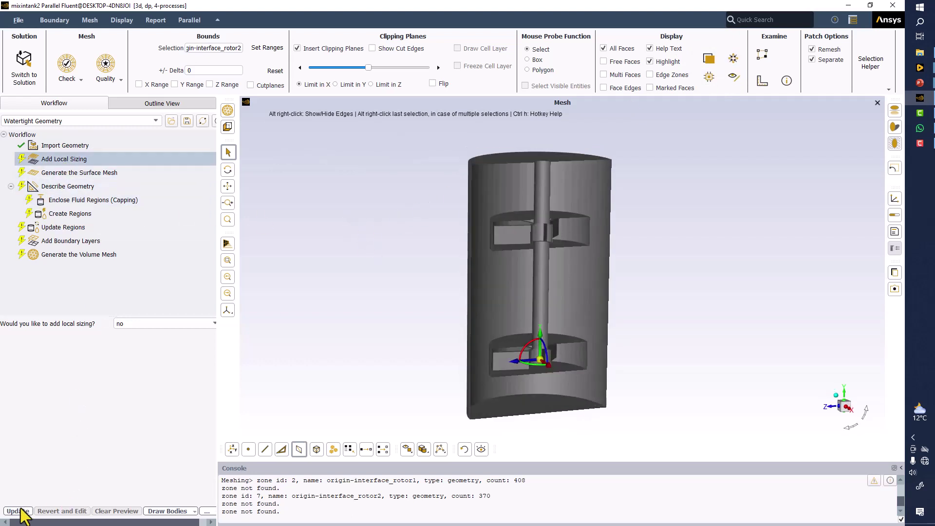
left_click(18, 511)
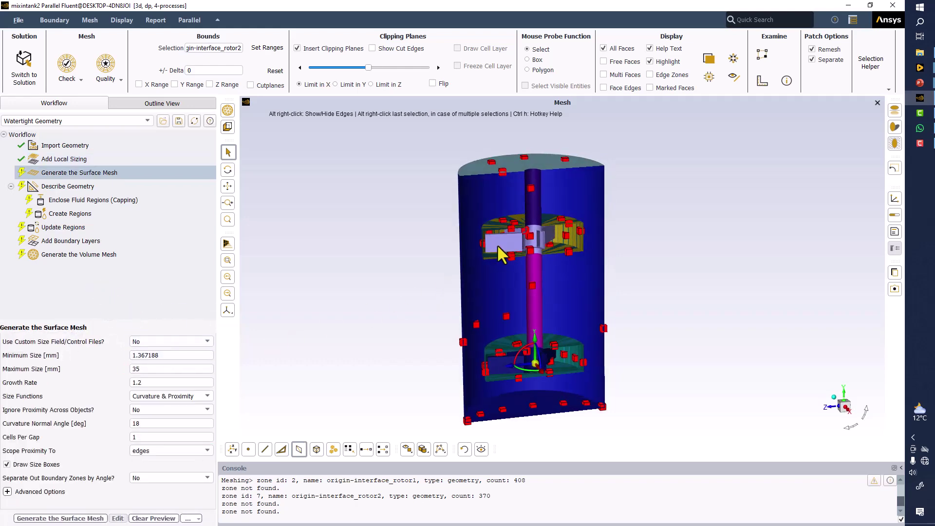
- Zoom in and orbit around the impeller shaft to inspect the surface mesh size boxes
scroll(567, 249, "up", 3)
scroll(567, 249, "up", 3)
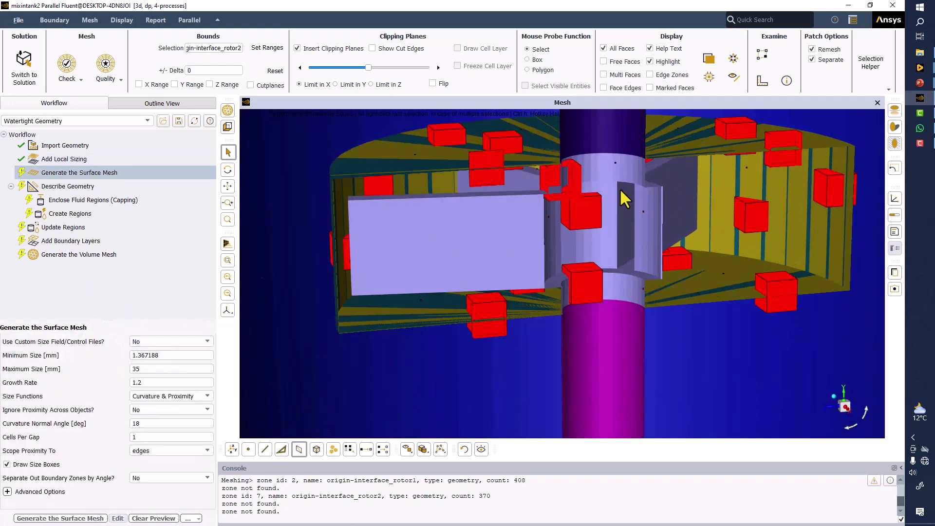
scroll(609, 219, "up", 2)
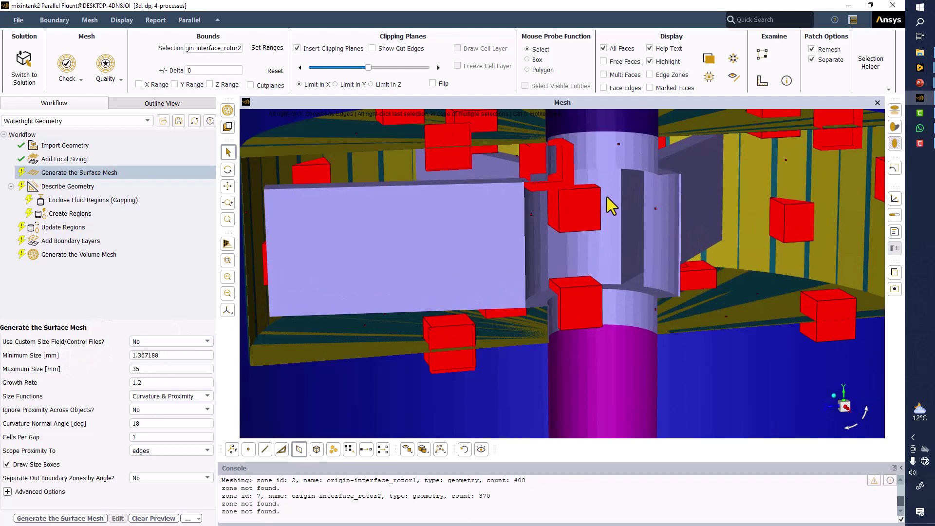
scroll(599, 229, "up", 4)
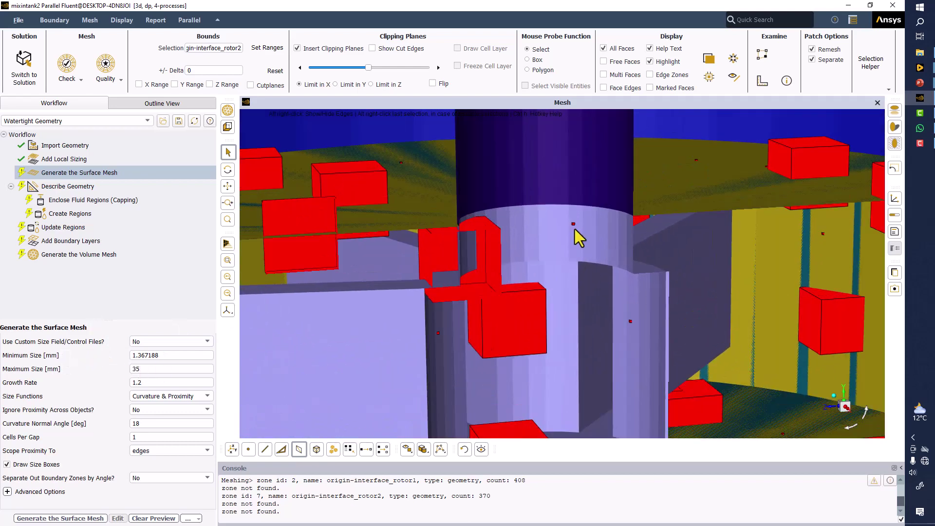
left_click_drag(569, 236, 520, 245)
- Set the surface mesh Minimum Size to 2 mm and review the size boxes from above
double_click(166, 355)
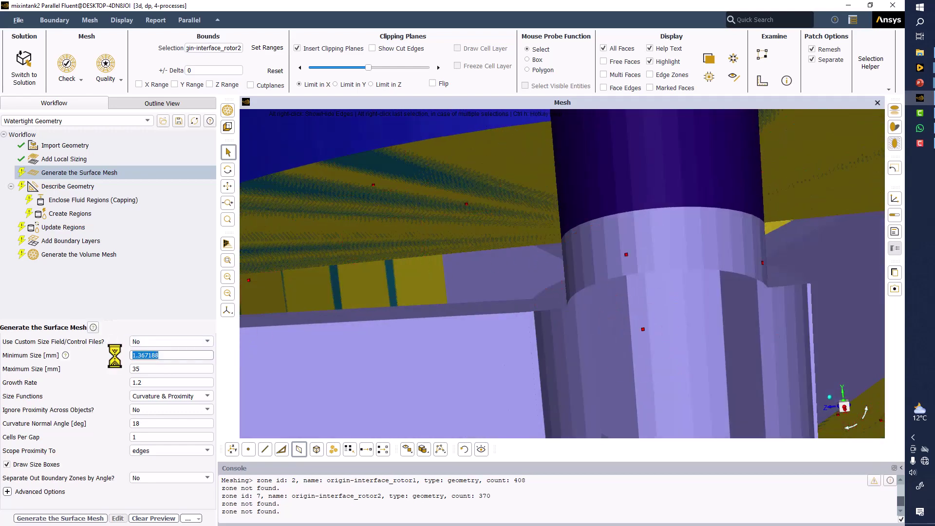
type("2")
scroll(424, 331, "down", 5)
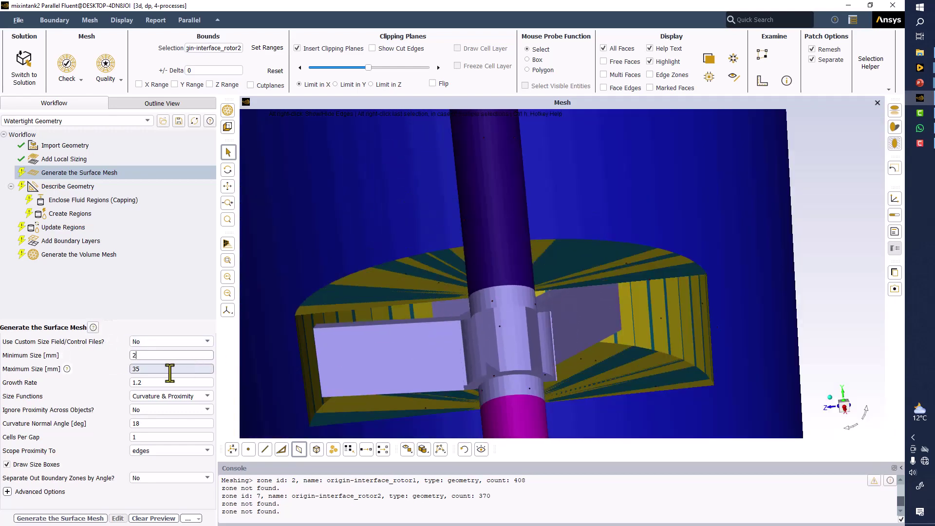
left_click(166, 367)
left_click_drag(434, 272, 470, 279)
scroll(470, 279, "down", 2)
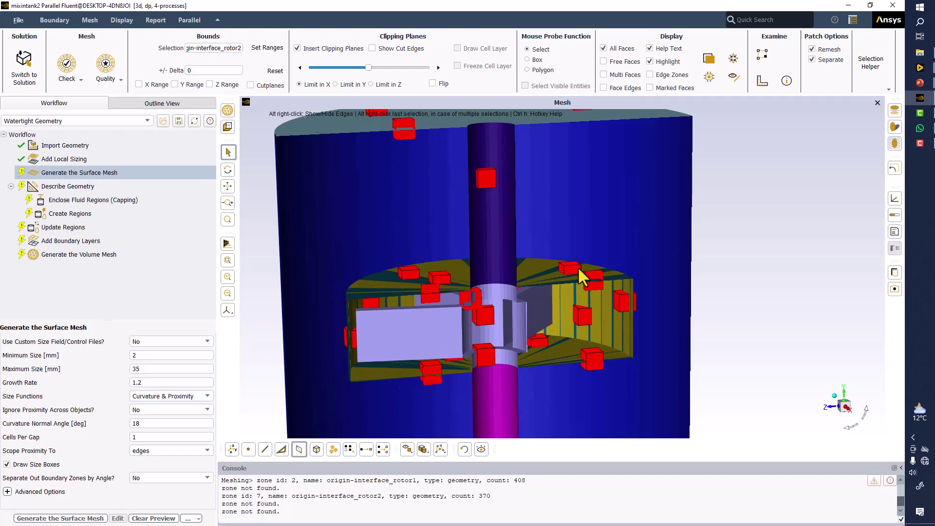
scroll(579, 260, "down", 3)
left_click_drag(568, 272, 572, 297)
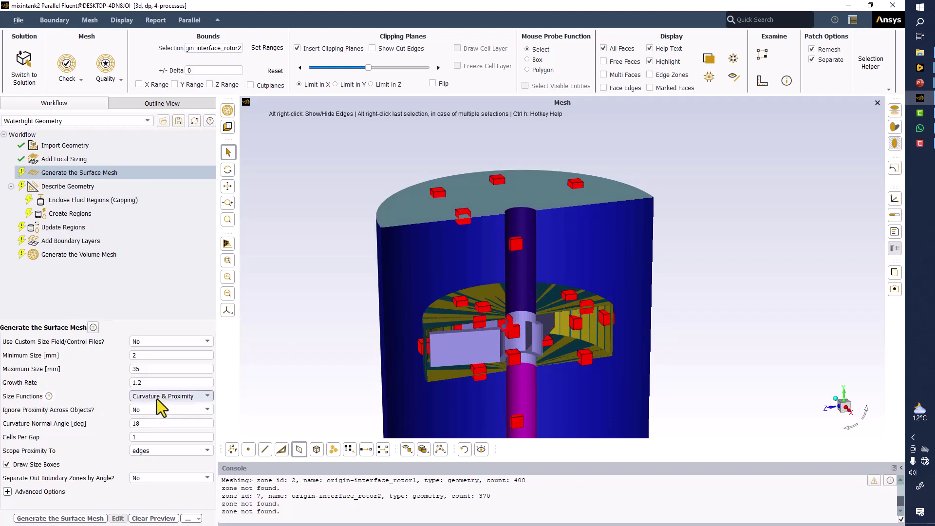
scroll(483, 290, "up", 2)
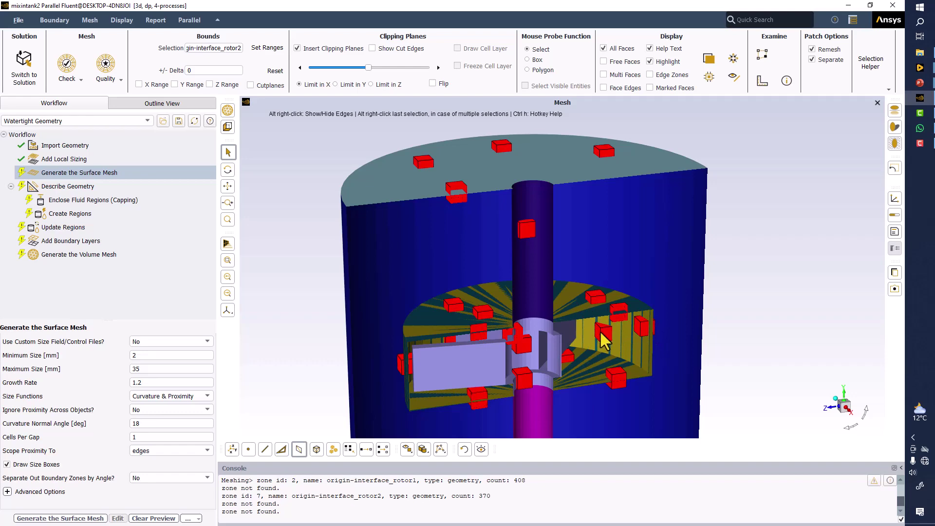
- Try Maximum Size values of 20 mm and then 15 mm, checking the redrawn size boxes
mouse_move(469, 316)
left_mouse_down()
mouse_move(460, 296)
mouse_move(466, 304)
left_mouse_up()
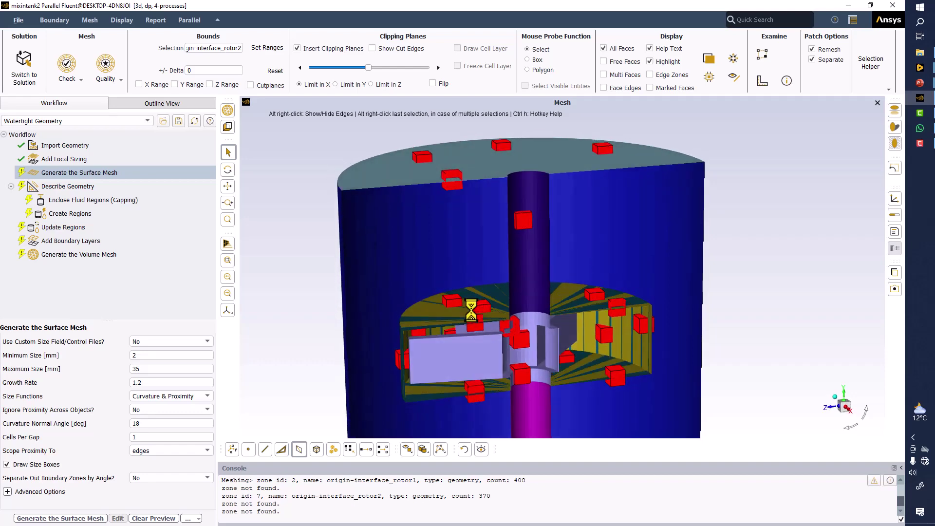
double_click(137, 370)
type("2")
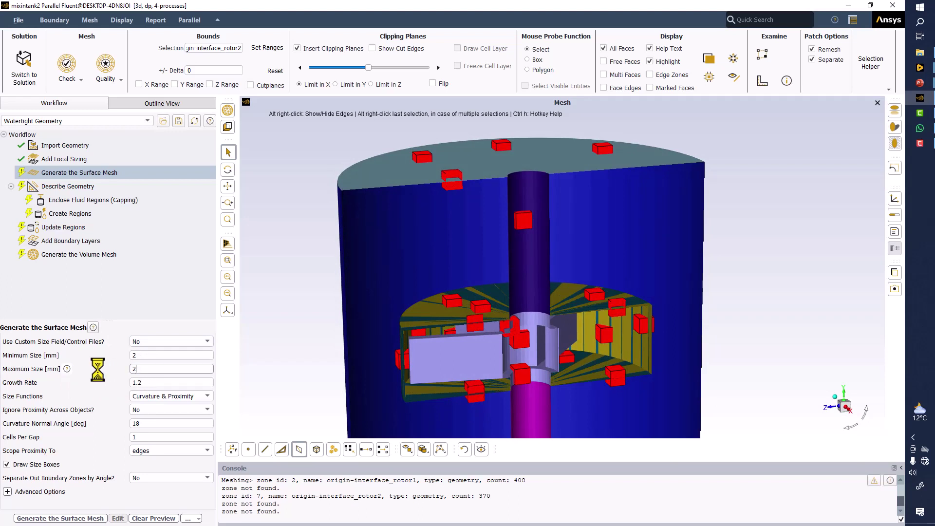
type("0")
key("Return")
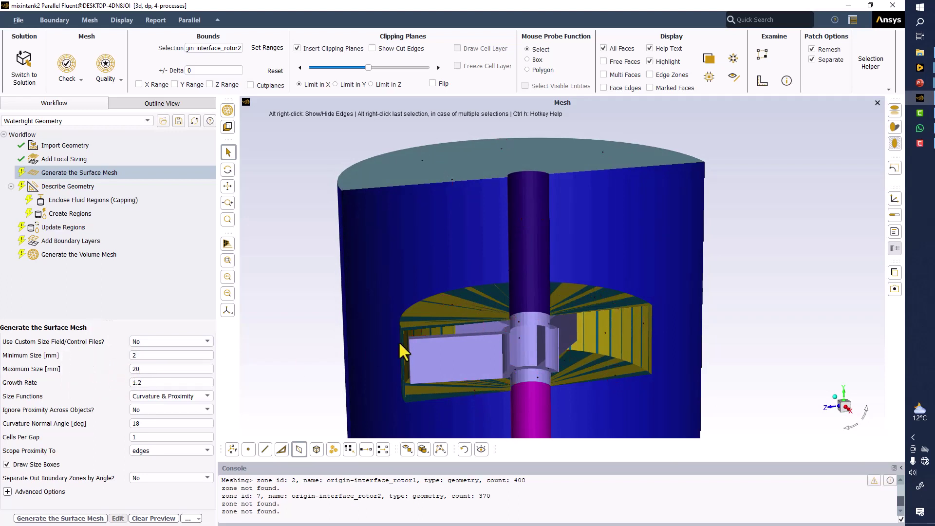
scroll(436, 342, "up", 3)
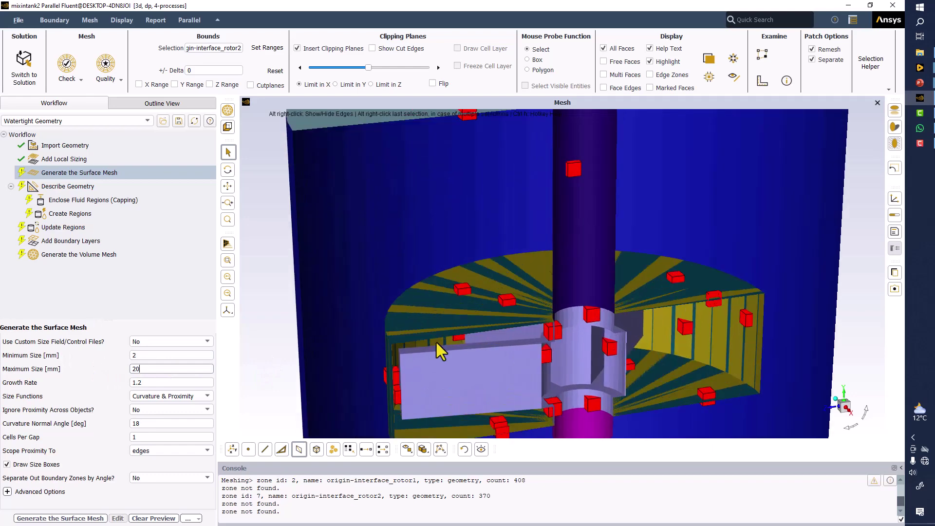
left_click(146, 370)
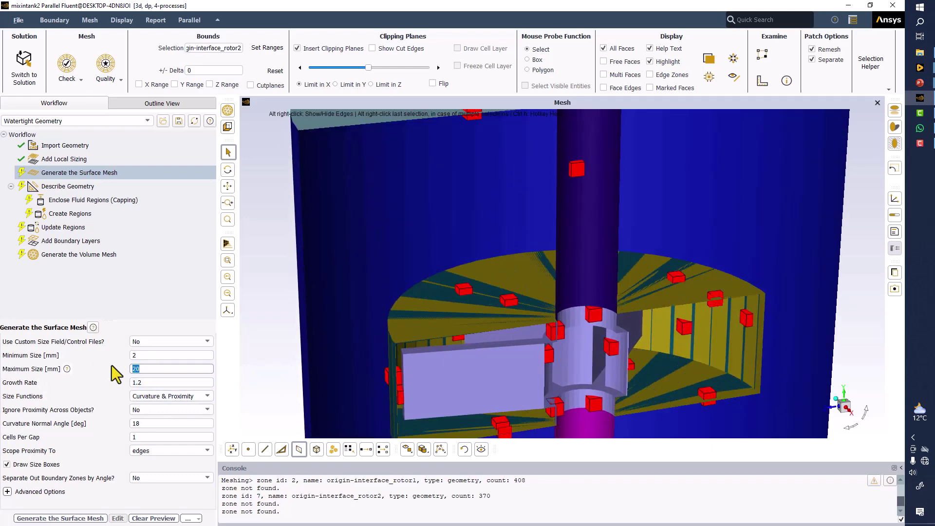
type("1")
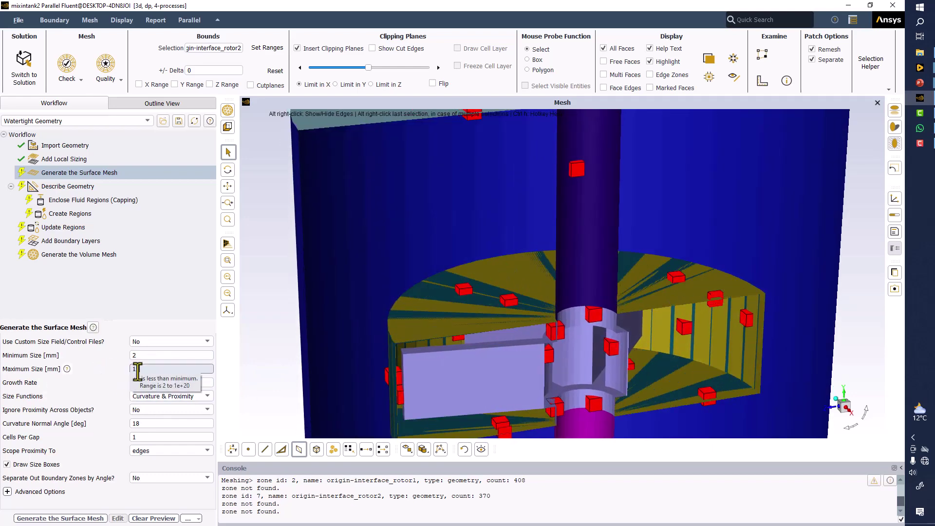
type("5")
left_click(147, 357)
scroll(460, 329, "down", 3)
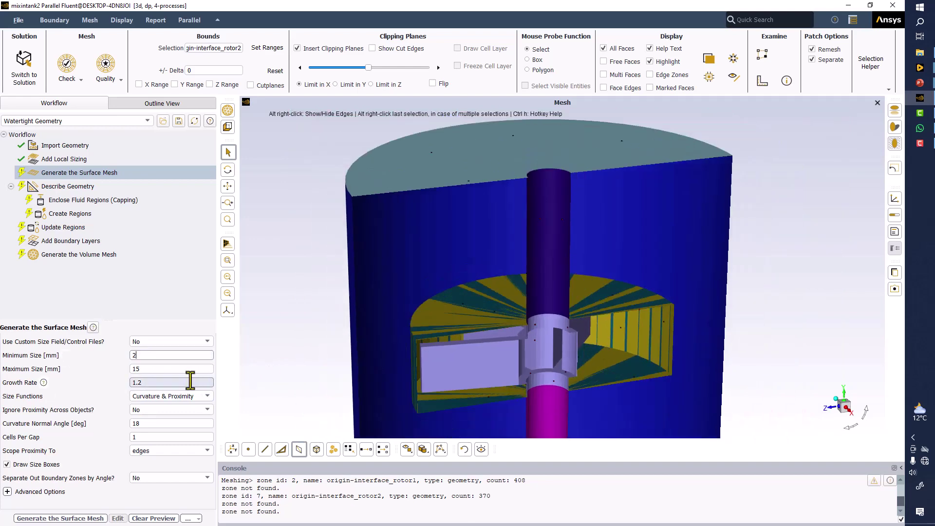
key("Return")
scroll(472, 251, "up", 3)
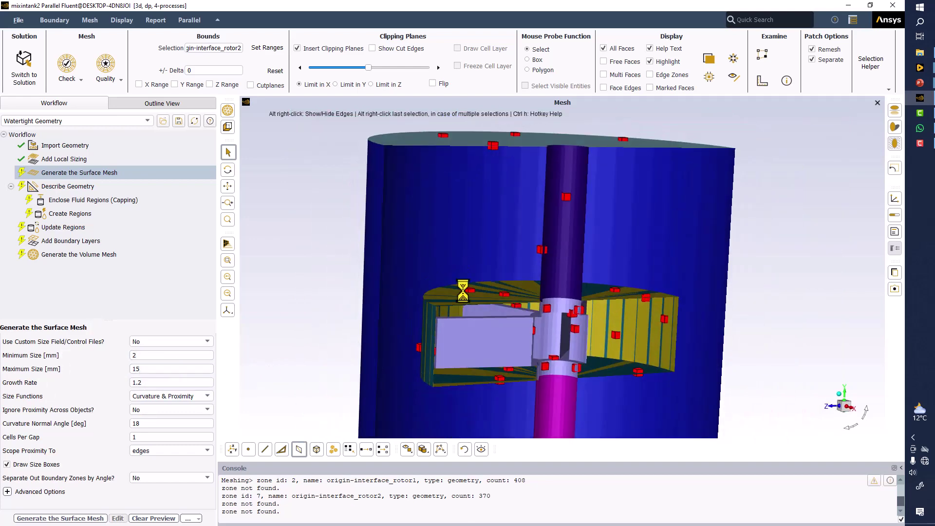
scroll(463, 289, "down", 4)
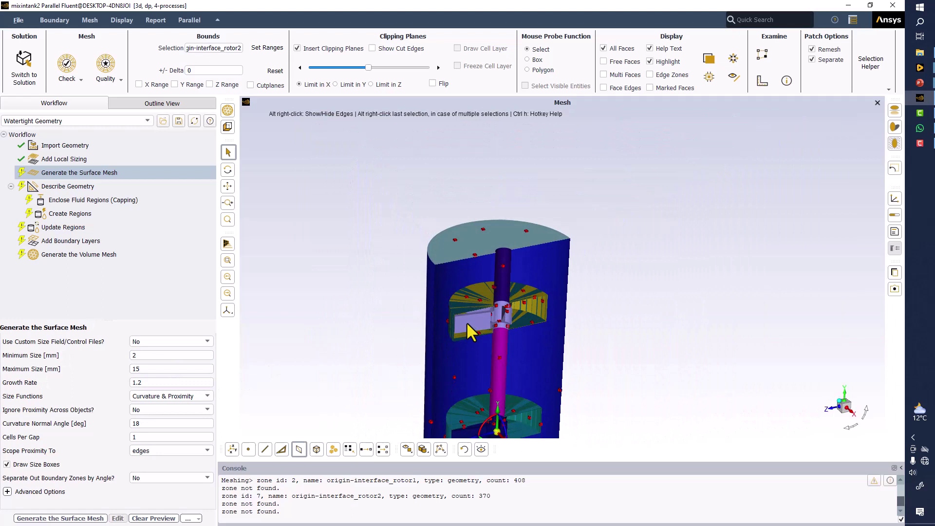
scroll(463, 323, "up", 4)
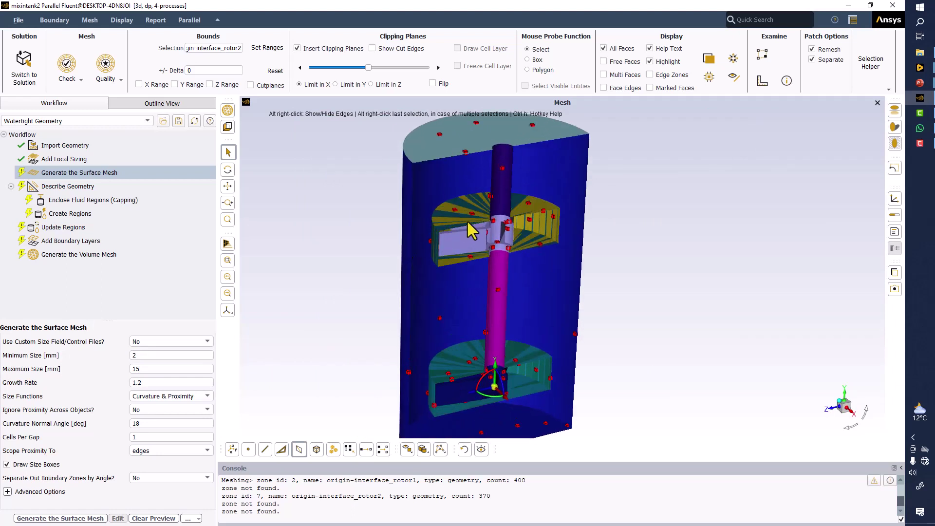
scroll(466, 210, "up", 1)
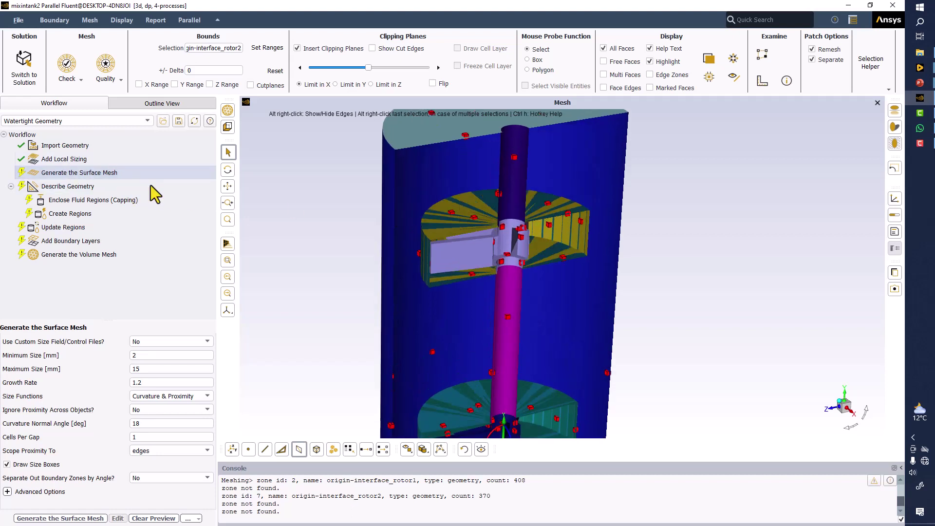
left_click_drag(472, 204, 458, 212)
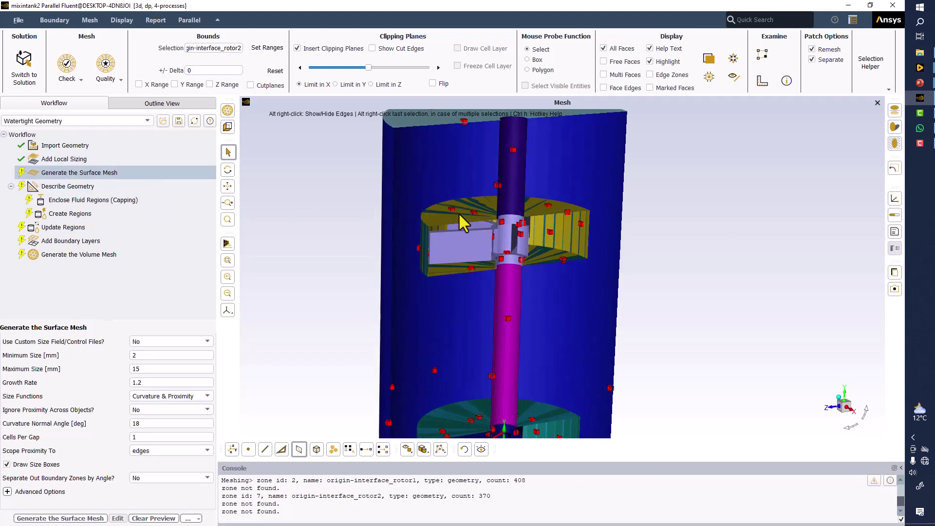
- Set Maximum Size back to 20 mm and Cells Per Gap to 2
double_click(133, 369)
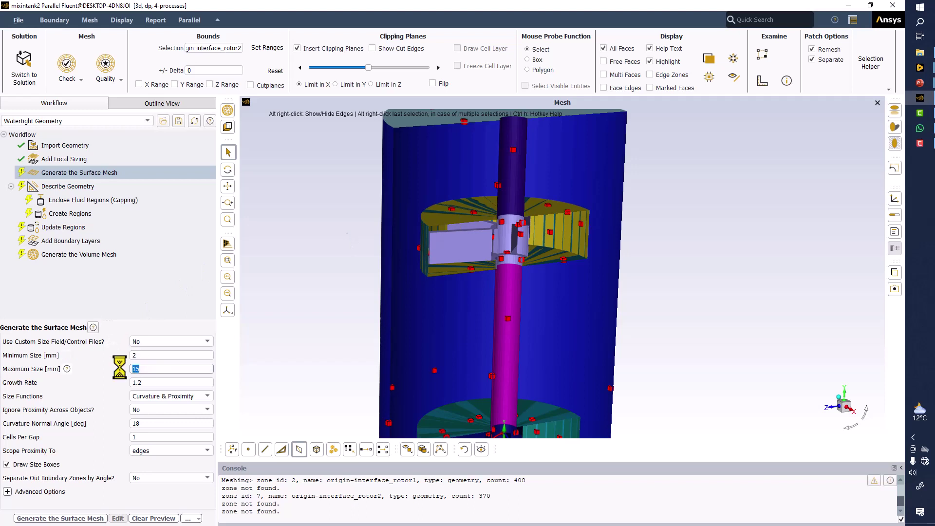
type("20")
left_click(144, 383)
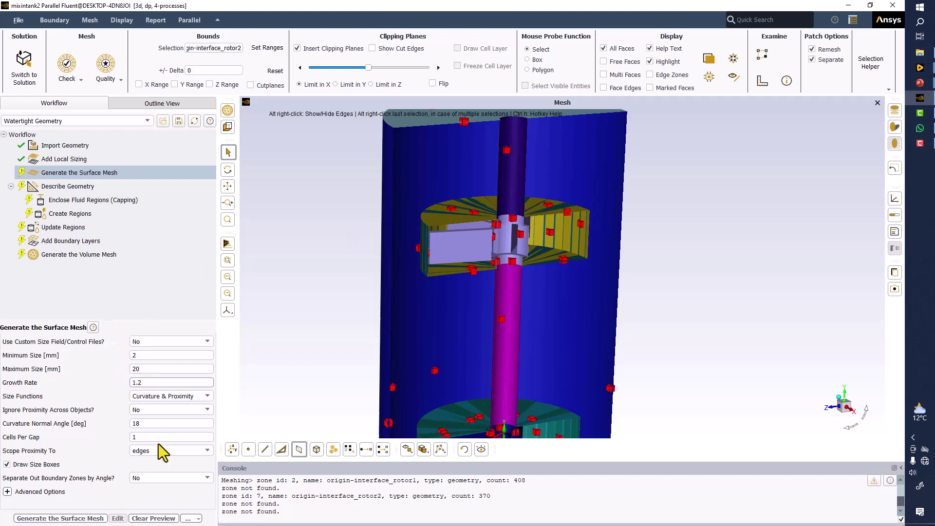
double_click(154, 436)
type("2")
scroll(577, 244, "up", 5)
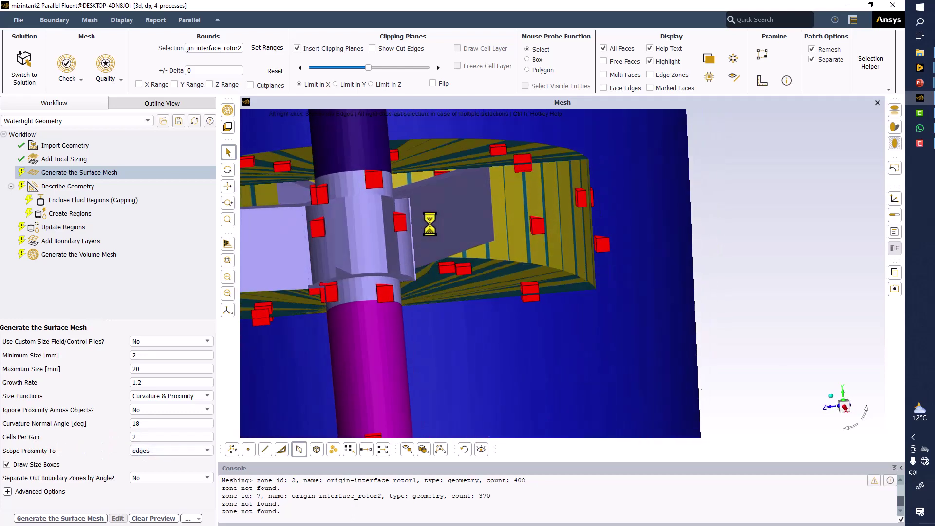
scroll(402, 194, "up", 5)
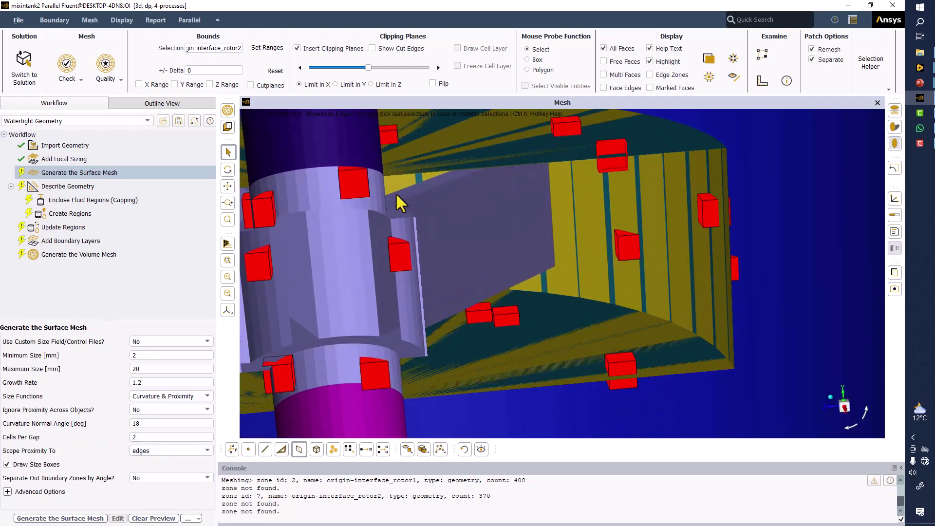
scroll(397, 195, "up", 4)
scroll(373, 191, "down", 5)
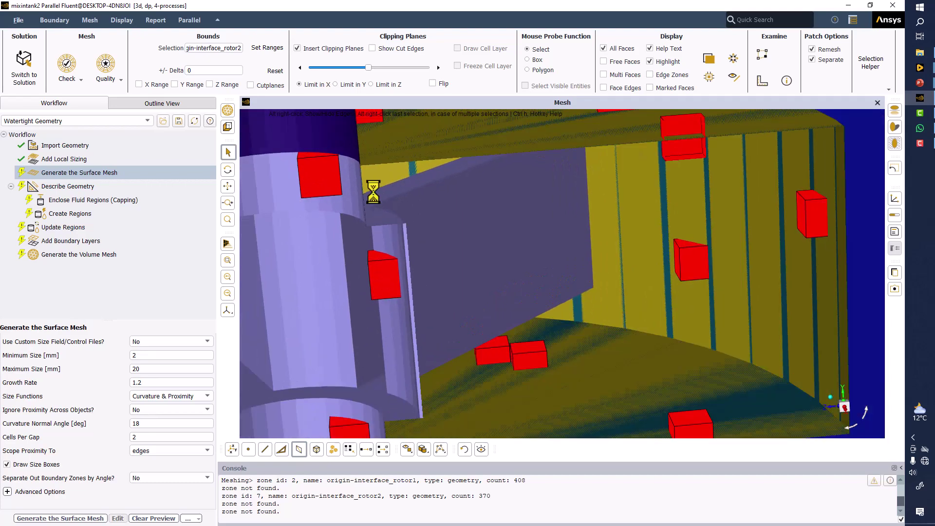
scroll(349, 197, "up", 4)
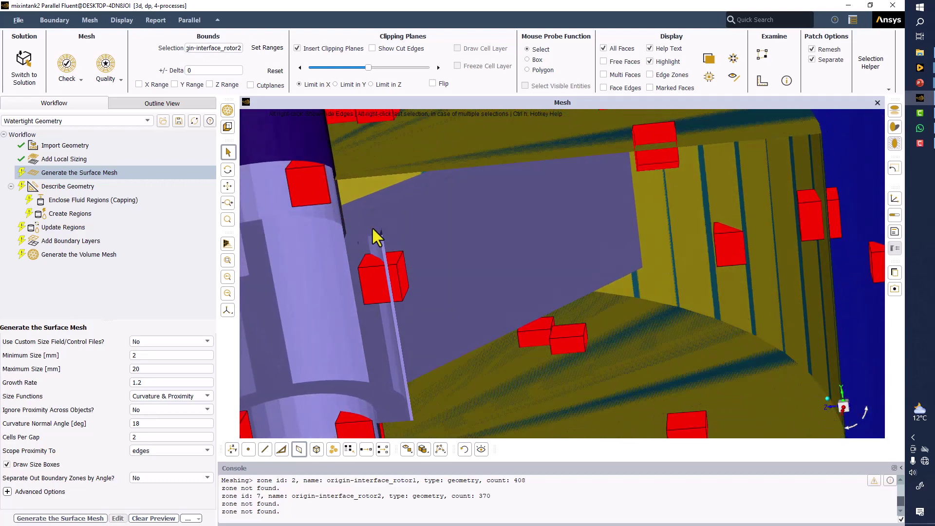
scroll(367, 229, "up", 3)
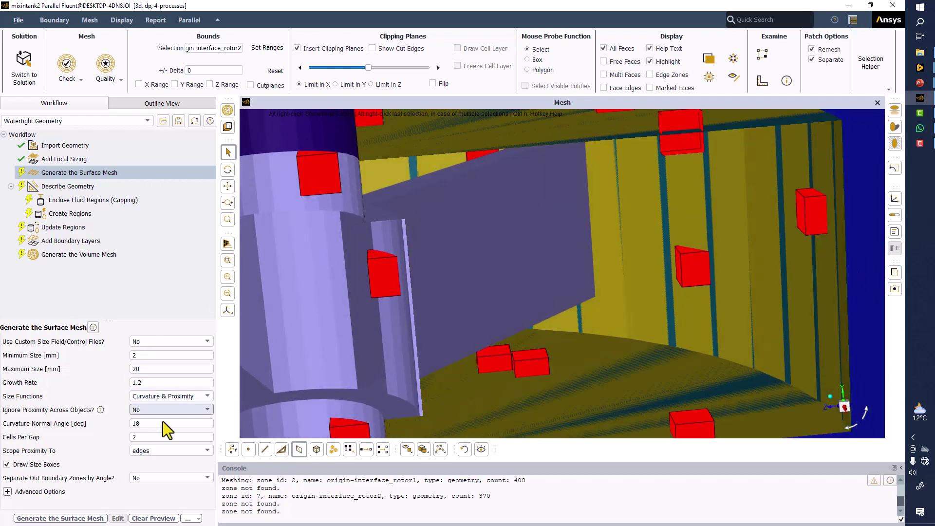
- Leave Scope Proximity To on edges and generate the surface mesh
left_click(157, 451)
left_click(157, 455)
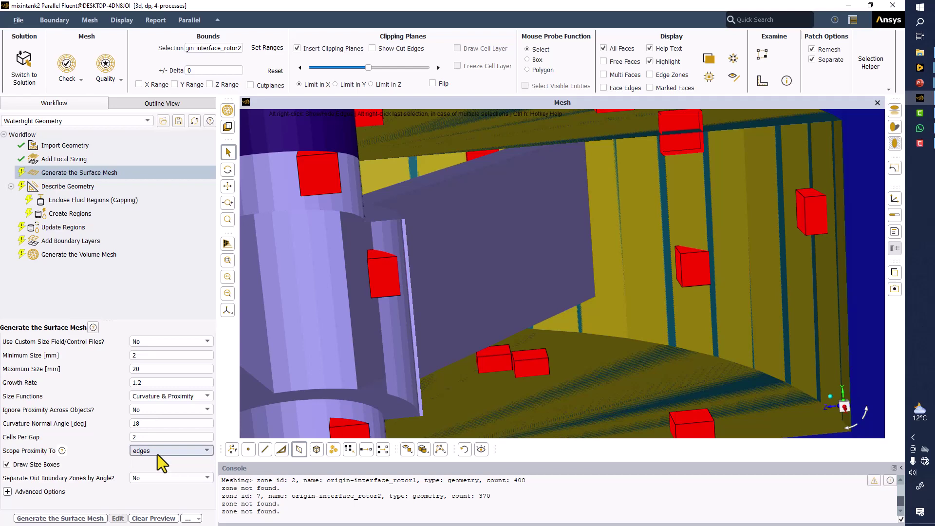
left_click(157, 455)
left_click(156, 456)
scroll(497, 343, "down", 5)
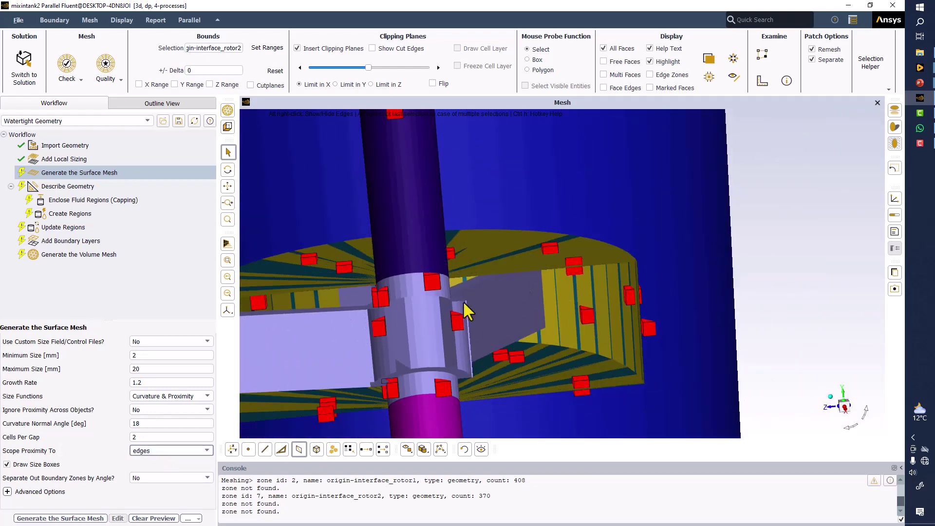
left_click(45, 518)
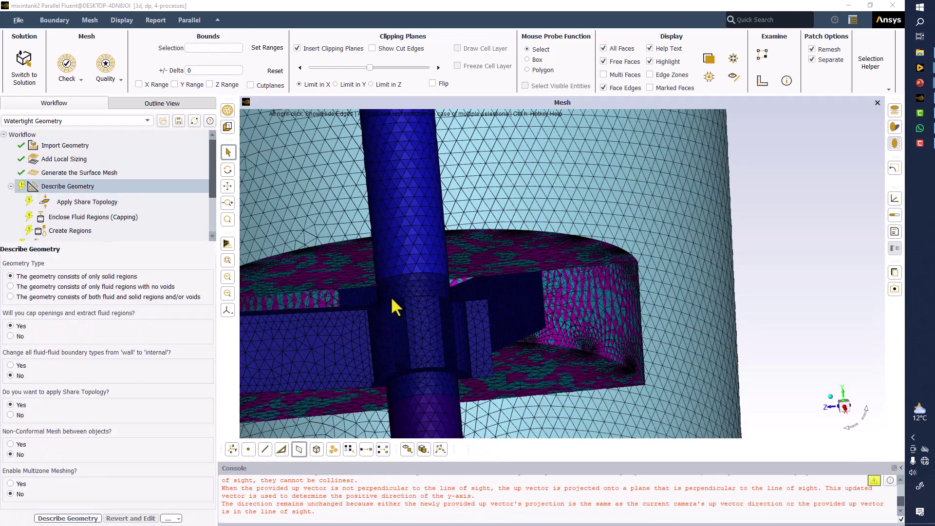
- Turn the tank upright and enlarge the console to read the meshing output
scroll(391, 297, "down", 8)
left_click_drag(422, 304, 405, 324)
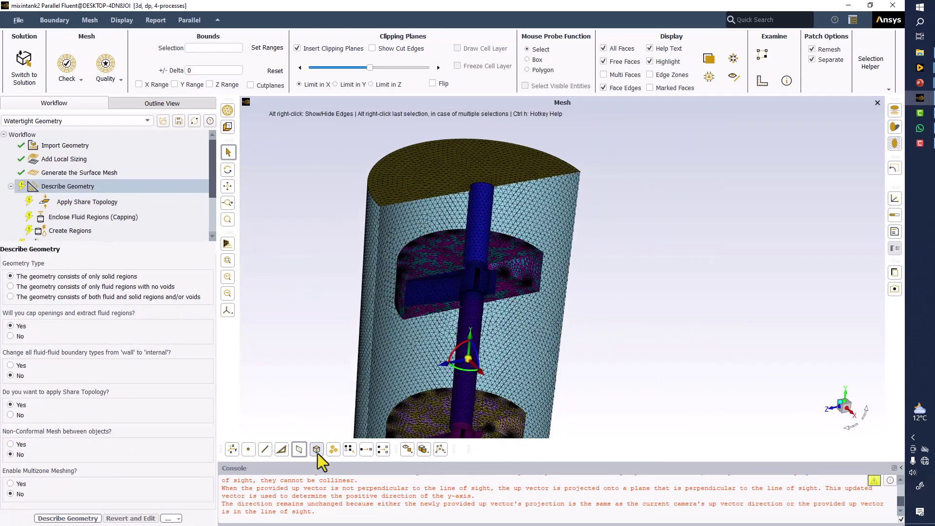
left_click_drag(321, 462, 319, 362)
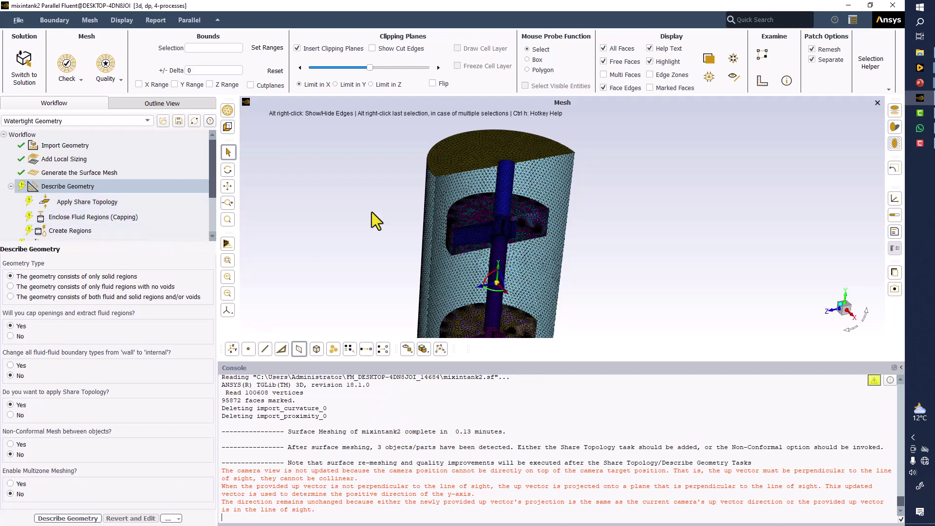
- Shrink the console and zoom in to examine the surface mesh density around the upper impeller
left_click_drag(372, 212, 353, 177)
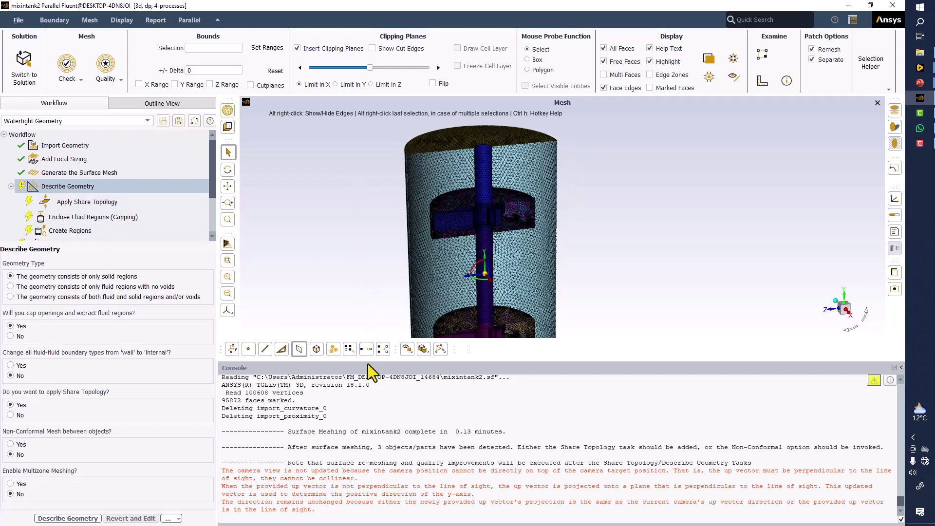
left_click_drag(370, 362, 365, 403)
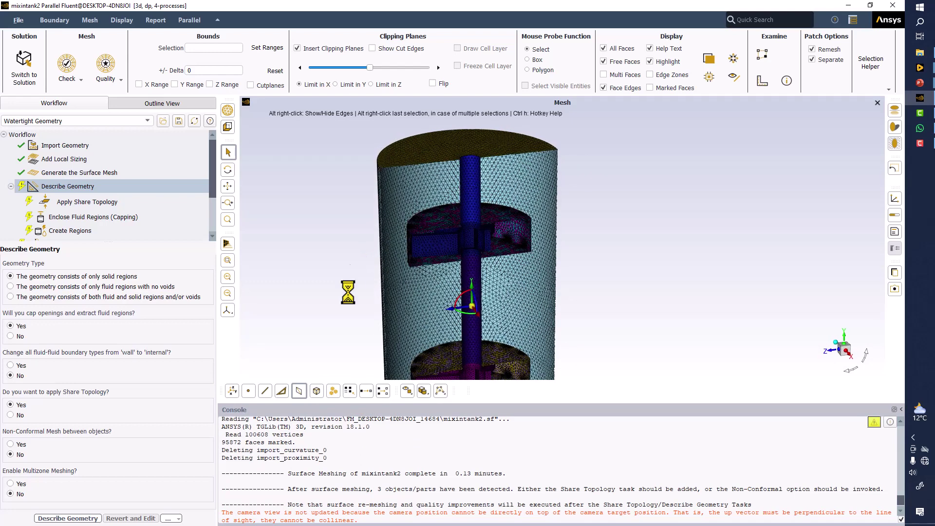
left_click_drag(314, 405, 315, 435)
scroll(336, 251, "up", 2)
scroll(337, 244, "up", 5)
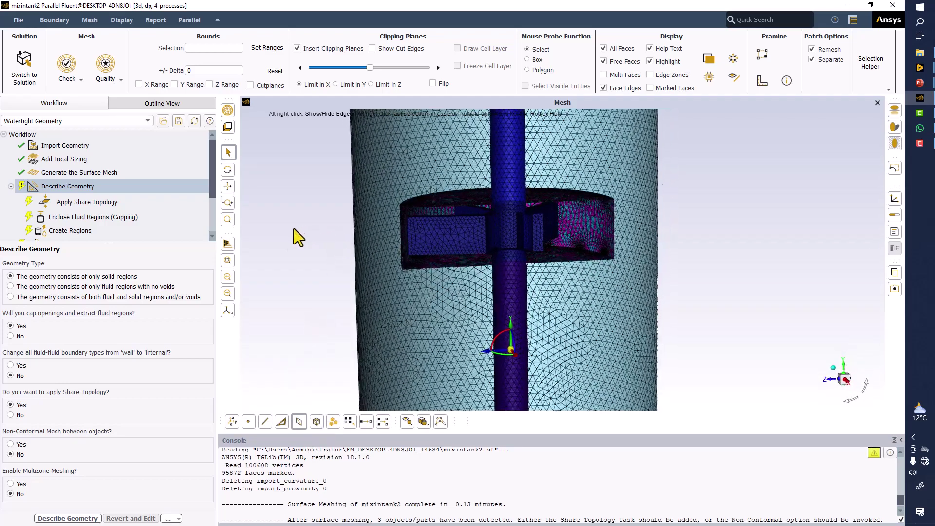
scroll(498, 247, "up", 5)
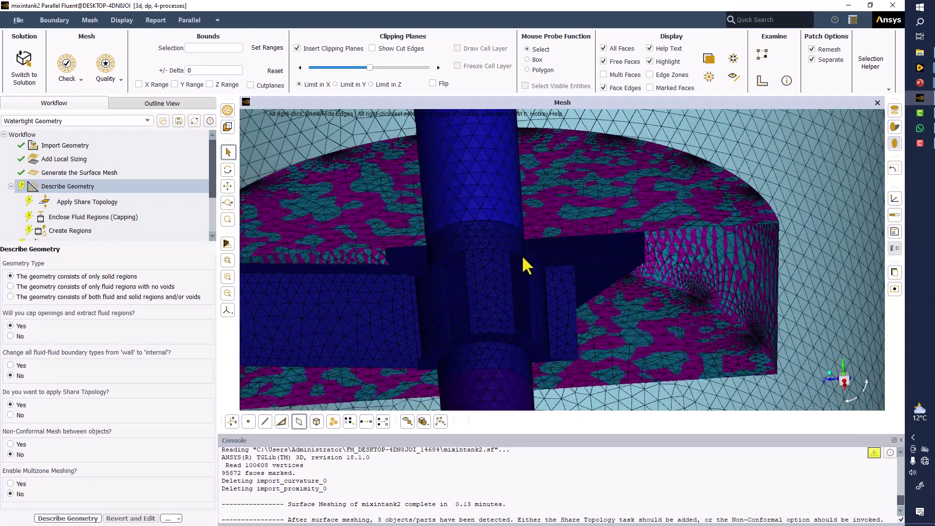
scroll(393, 270, "up", 2)
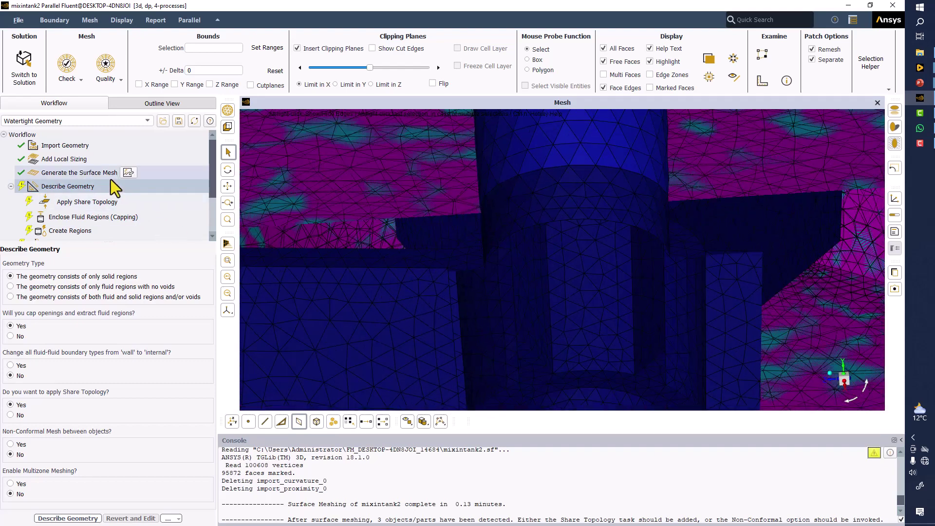
scroll(439, 222, "down", 1)
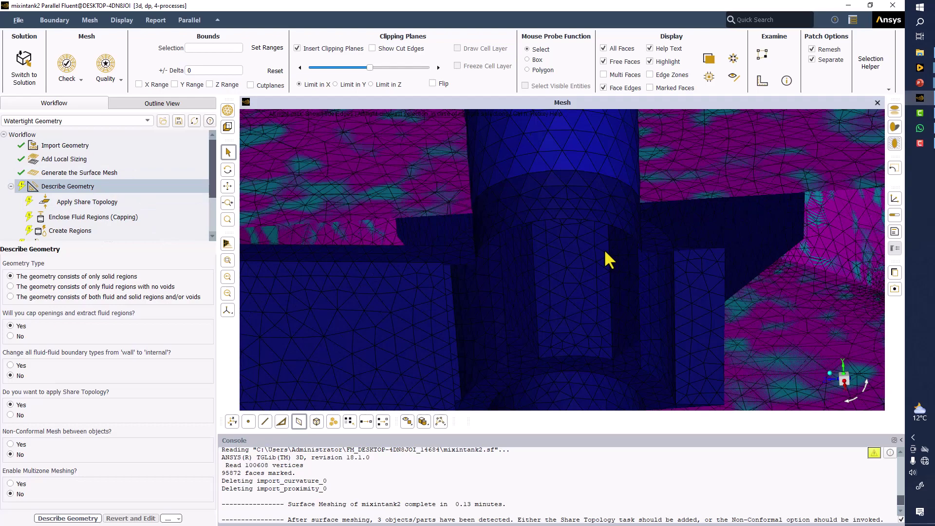
scroll(604, 249, "down", 8)
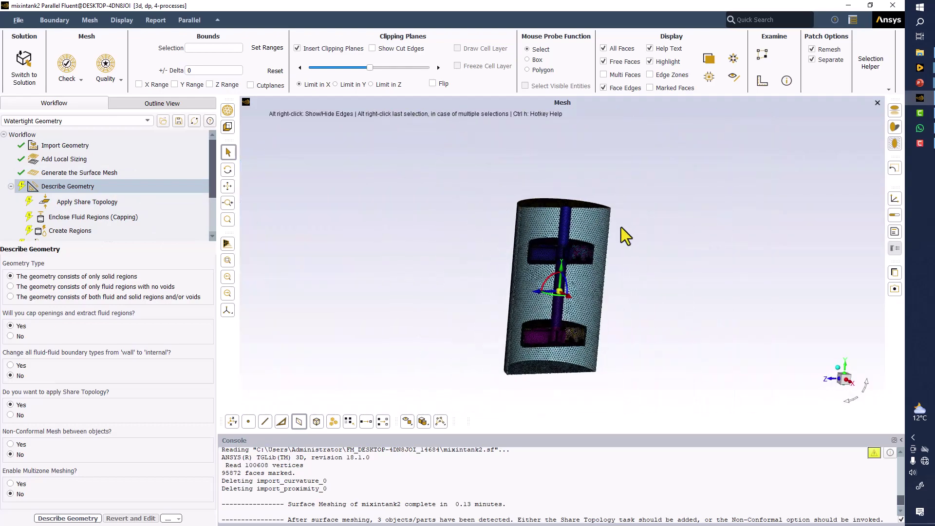
left_click_drag(621, 227, 518, 241)
scroll(518, 243, "up", 5)
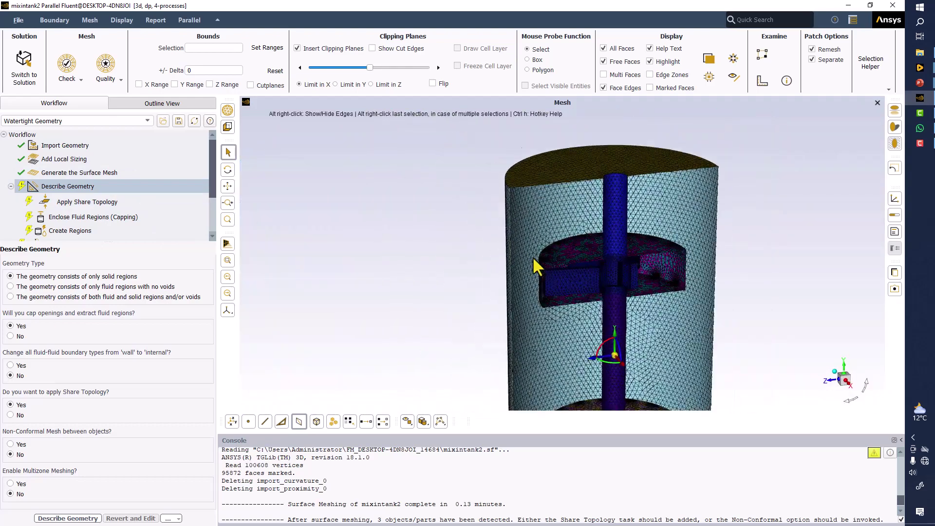
scroll(536, 263, "up", 3)
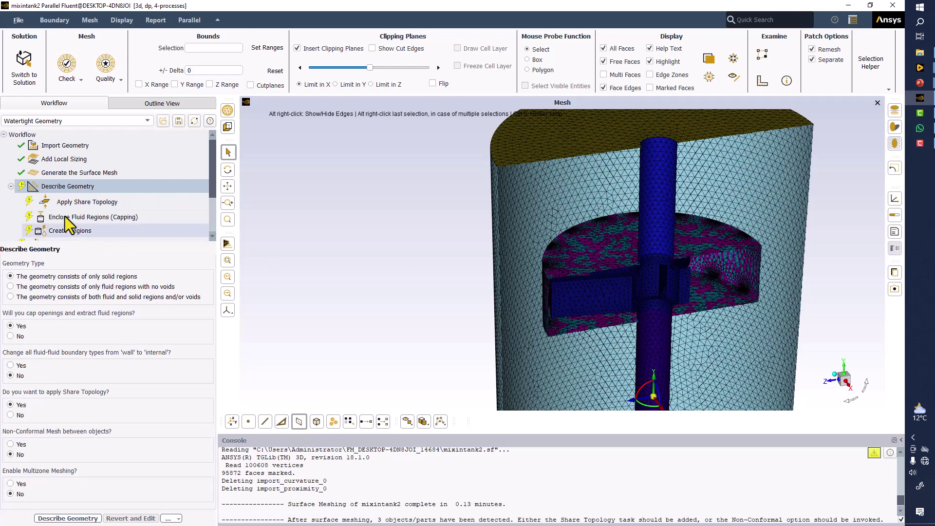
- Reopen Generate the Surface Mesh, enter 30 mm as Maximum Size, and remesh
left_click(74, 173)
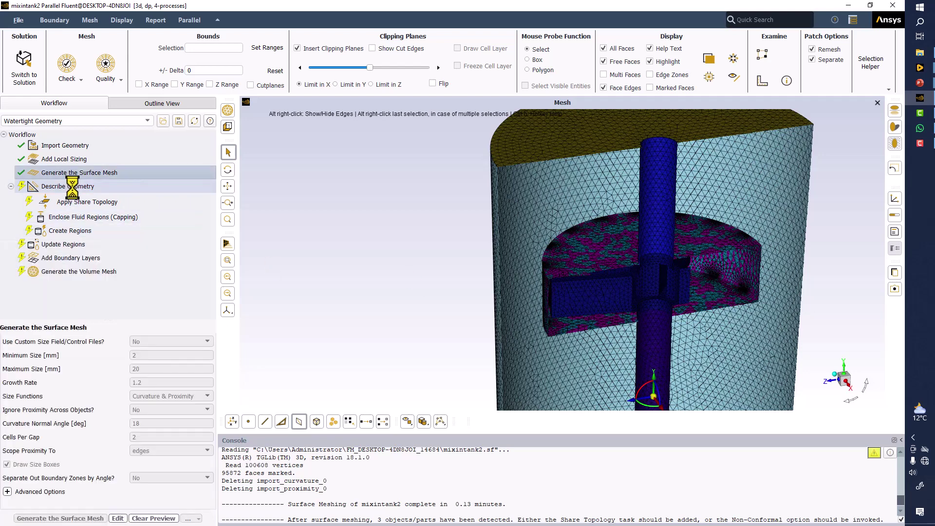
left_click(117, 519)
double_click(137, 369)
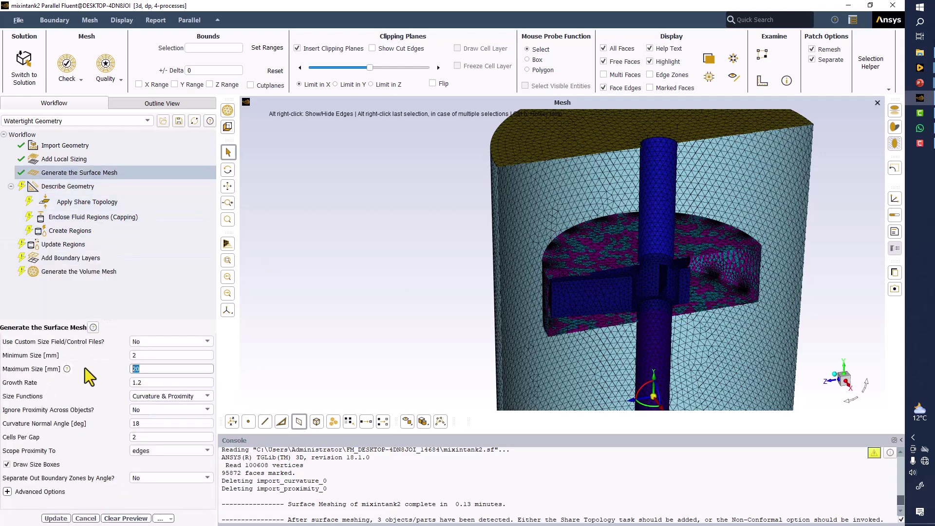
type("30")
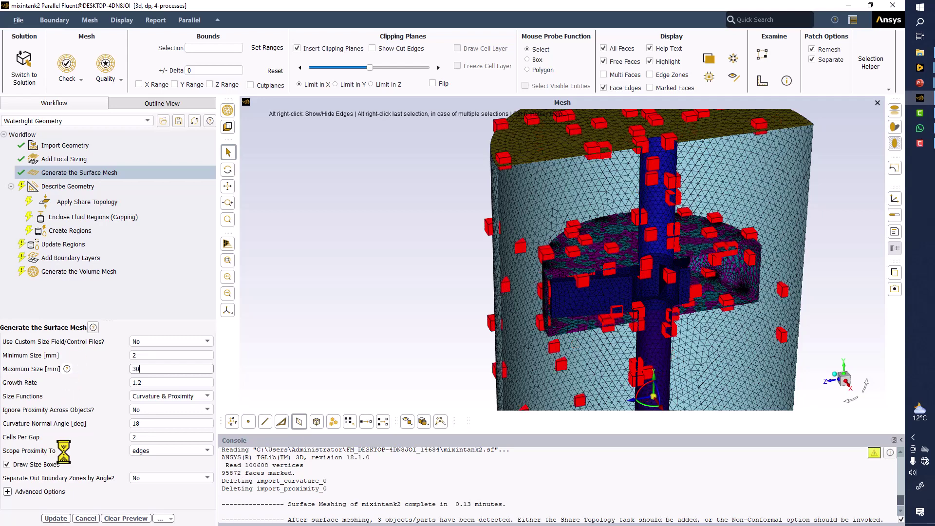
left_click(52, 517)
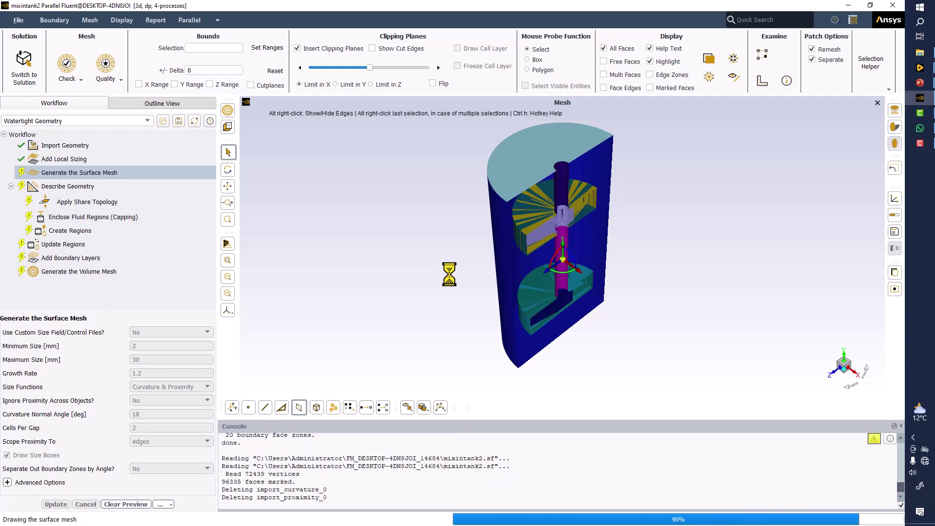
left_click_drag(458, 282, 496, 239)
- Hide interface1_tank and interface2_tank, then zoom in on the rotor interface mesh around the impeller disk
scroll(549, 233, "up", 5)
scroll(549, 235, "up", 3)
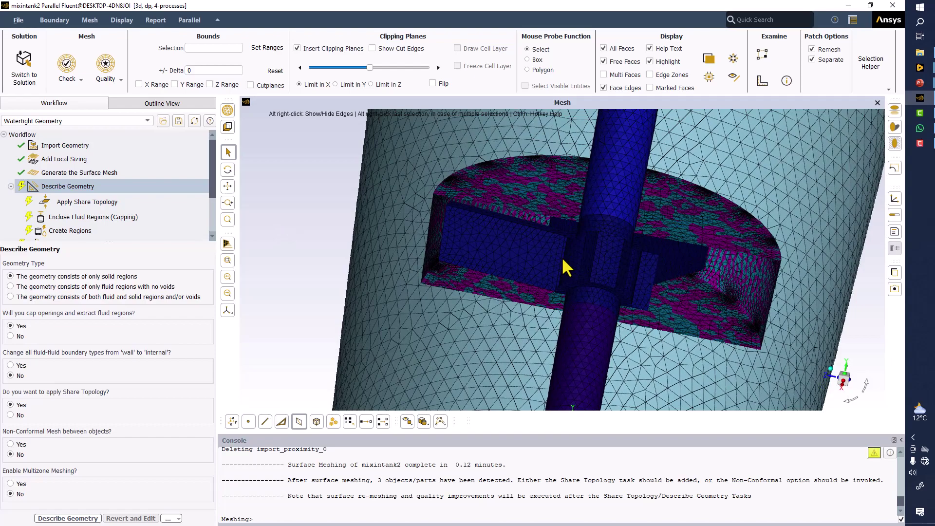
left_click_drag(563, 256, 506, 216)
right_click(505, 197)
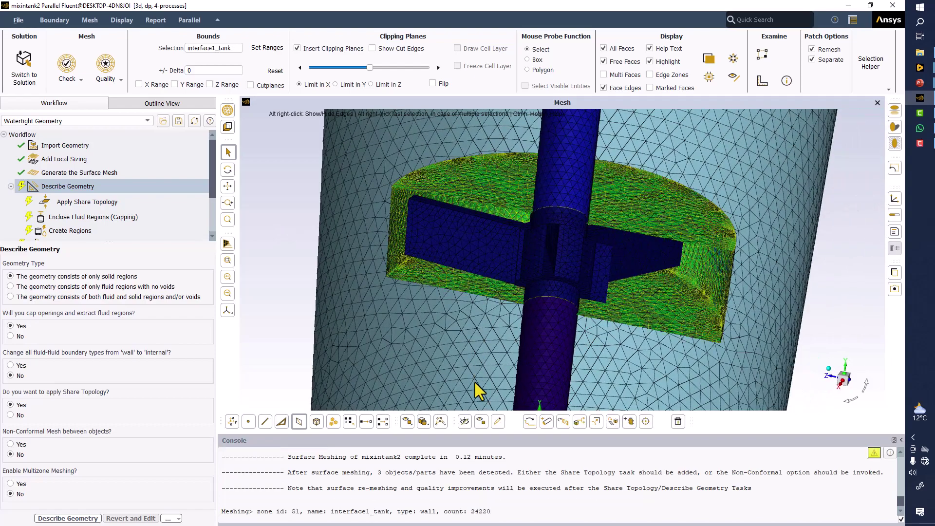
left_click(465, 420)
left_click_drag(493, 173, 513, 256)
right_click(493, 281)
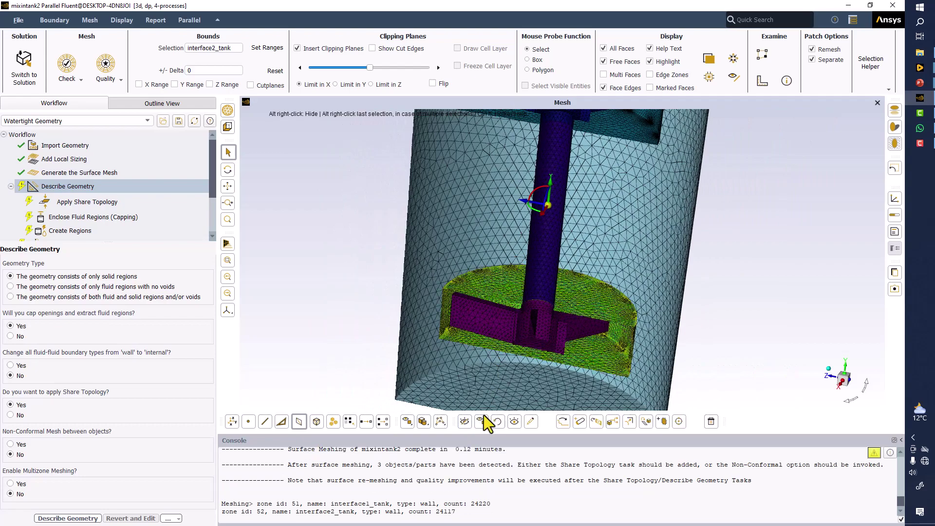
left_click(464, 421)
scroll(487, 296, "up", 5)
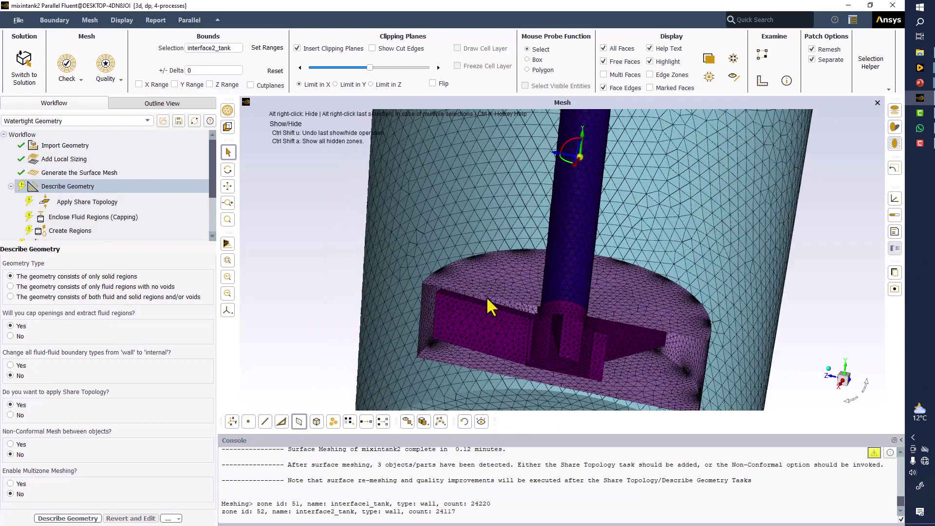
left_click_drag(435, 258, 512, 203)
scroll(468, 167, "up", 5)
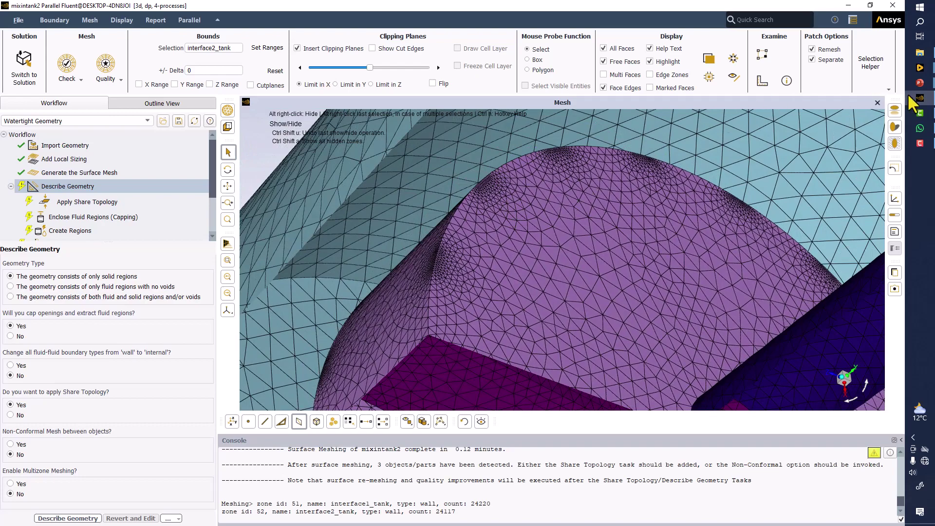
- In SpaceClaim, run the Repair checks for split edges and extra edges on the tank model
mouse_move(920, 68)
left_click(862, 48)
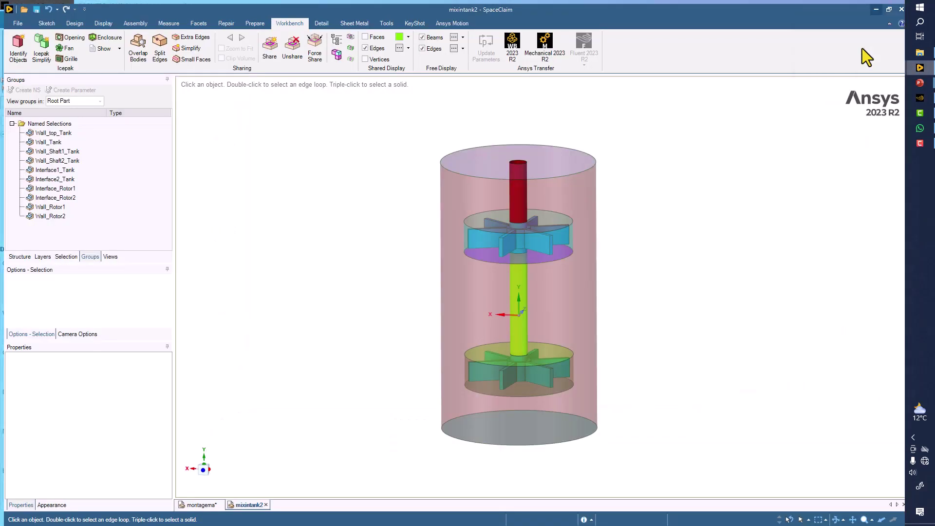
middle_click_drag(666, 263, 626, 255)
left_click(222, 21)
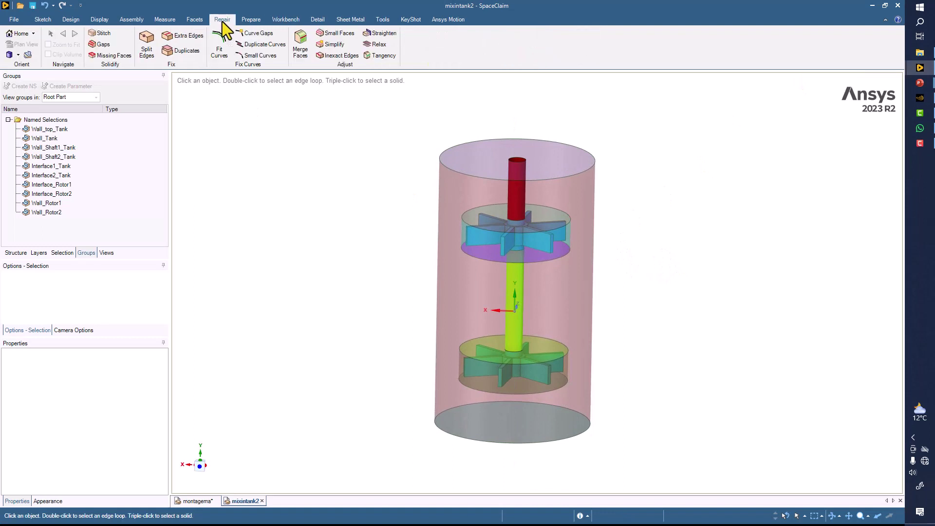
left_click(146, 47)
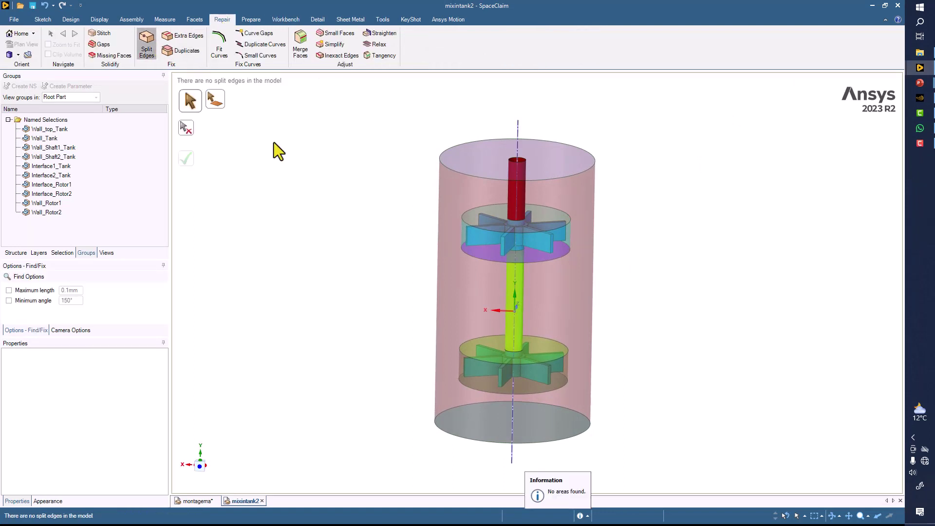
left_click(180, 37)
- Zoom into the upper impeller hub to inspect the 4 extra-edge areas, then zoom back out
scroll(341, 173, "up", 3)
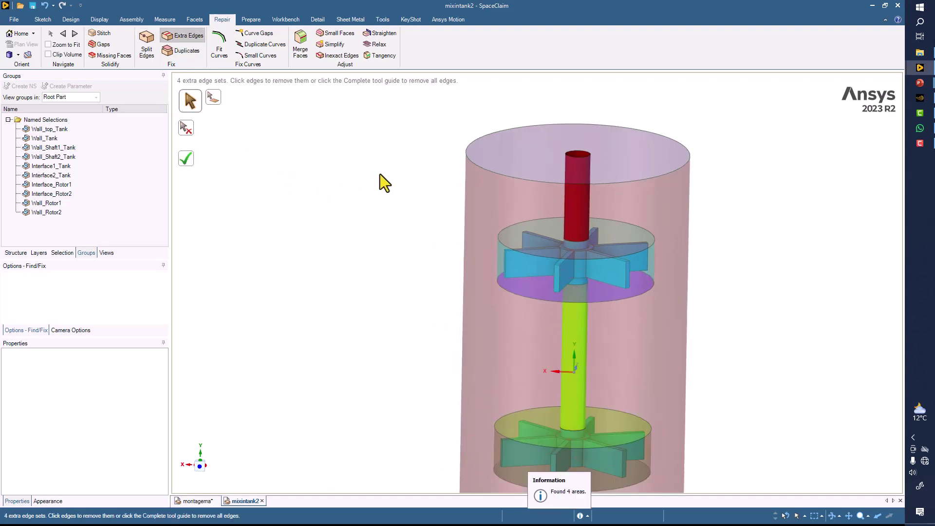
middle_click_drag(380, 174, 363, 197, "shift")
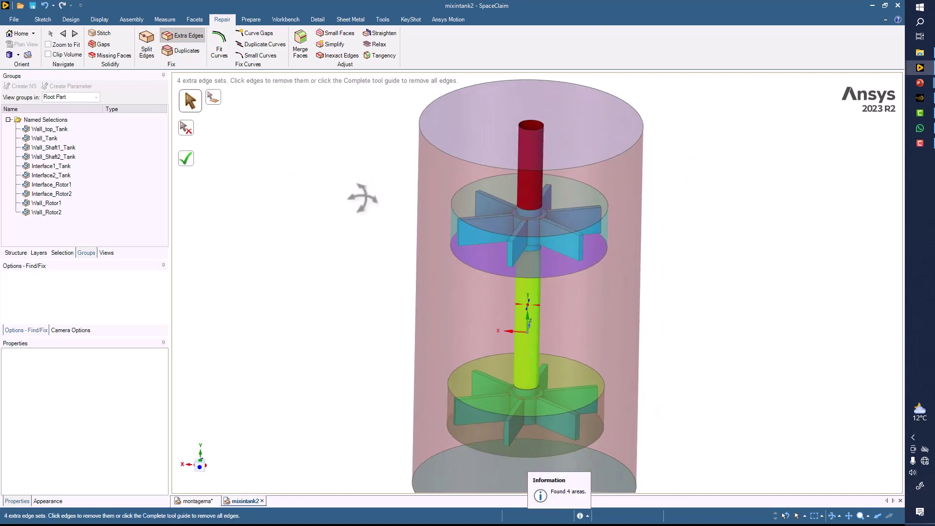
scroll(429, 201, "up", 5)
middle_click_drag(440, 209, 231, 223, "shift")
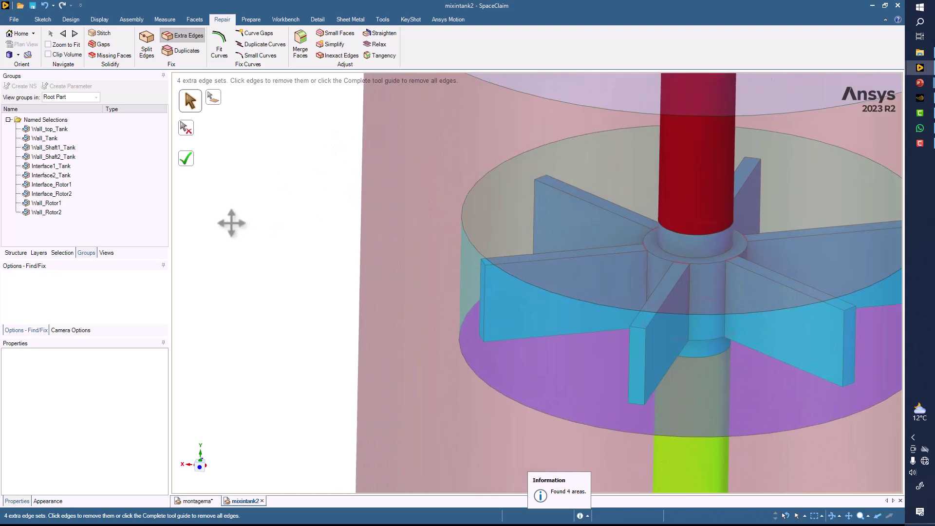
scroll(413, 221, "up", 5)
middle_click_drag(475, 239, 536, 334, "shift")
scroll(536, 335, "up", 2)
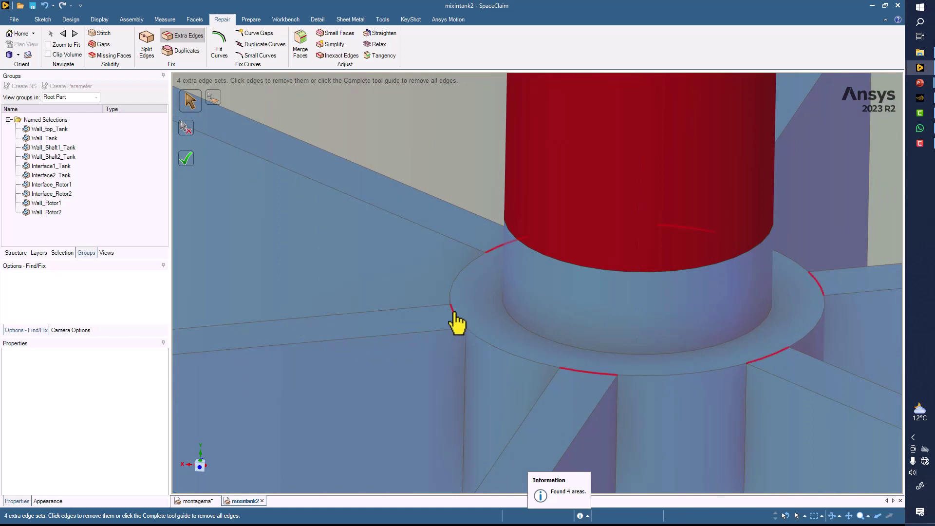
scroll(457, 322, "down", 2)
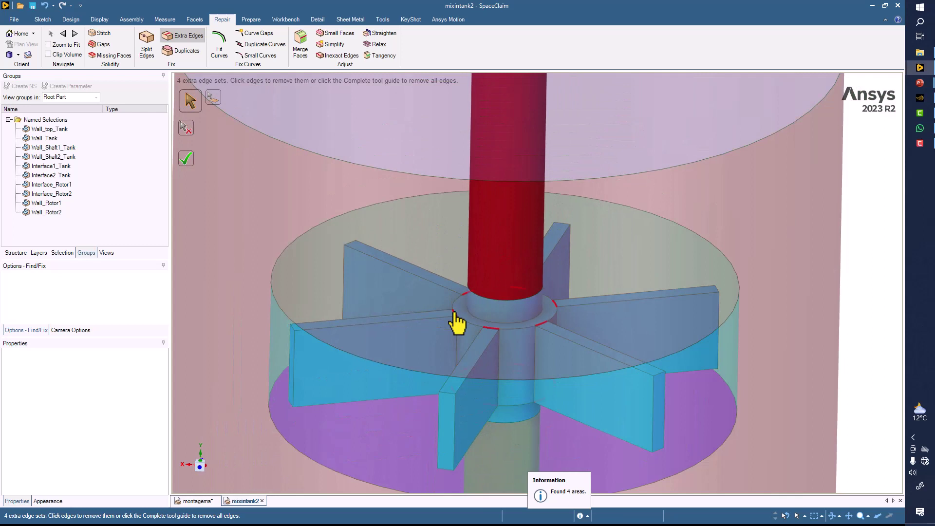
scroll(550, 288, "down", 5)
- In Fluent Meshing, turn off the clipping planes and hide wall_tank, leaving the shaft and rotor domains visible
left_click(920, 100)
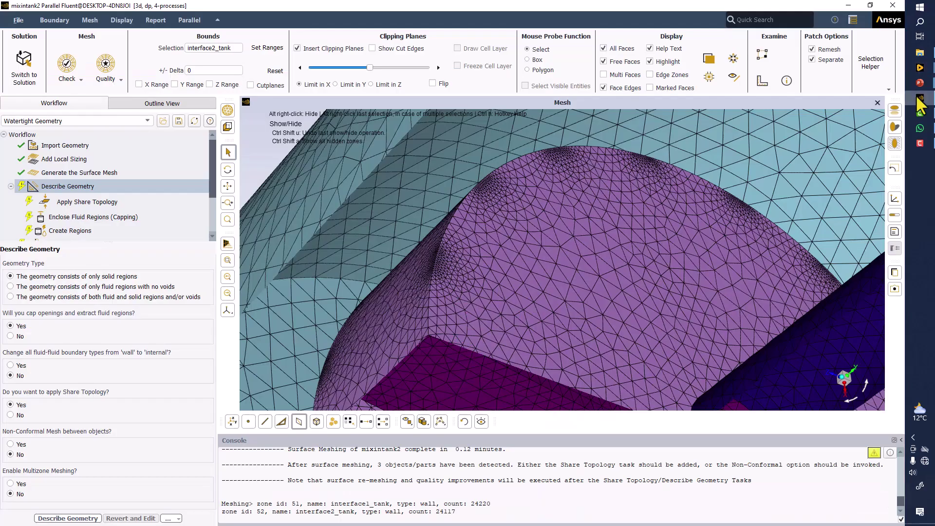
scroll(620, 259, "down", 8)
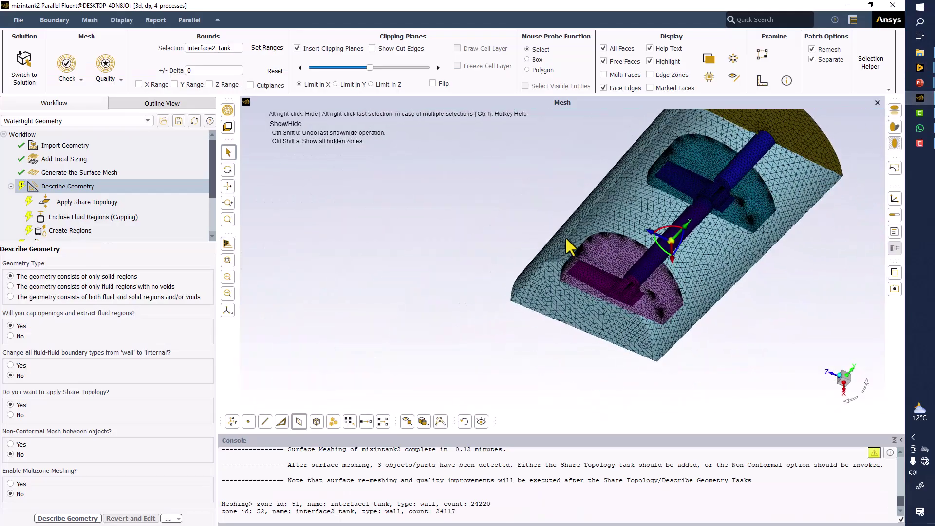
left_click_drag(565, 235, 444, 254)
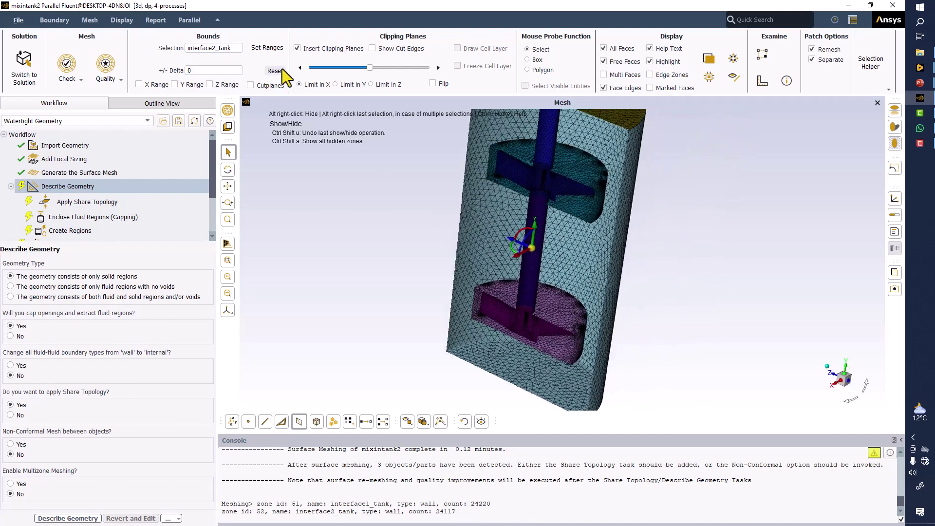
left_click(314, 48)
left_click(466, 256)
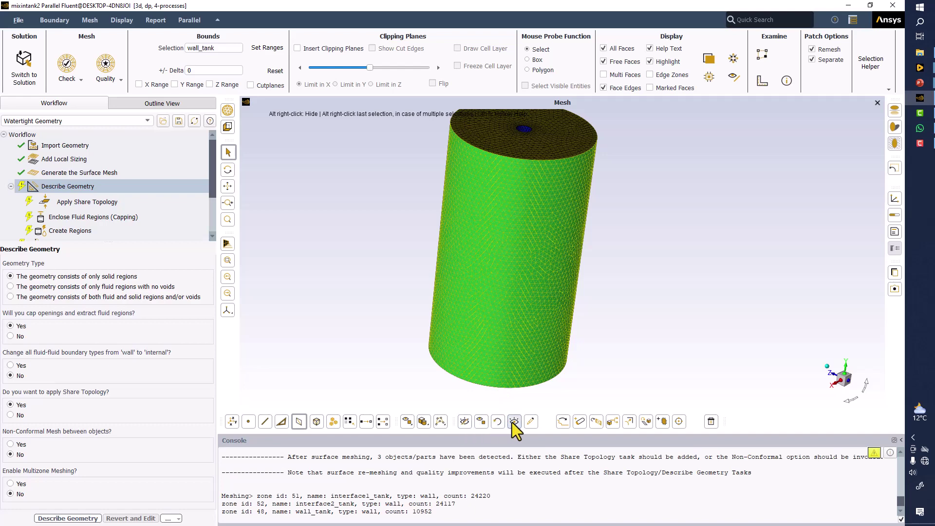
left_click(467, 422)
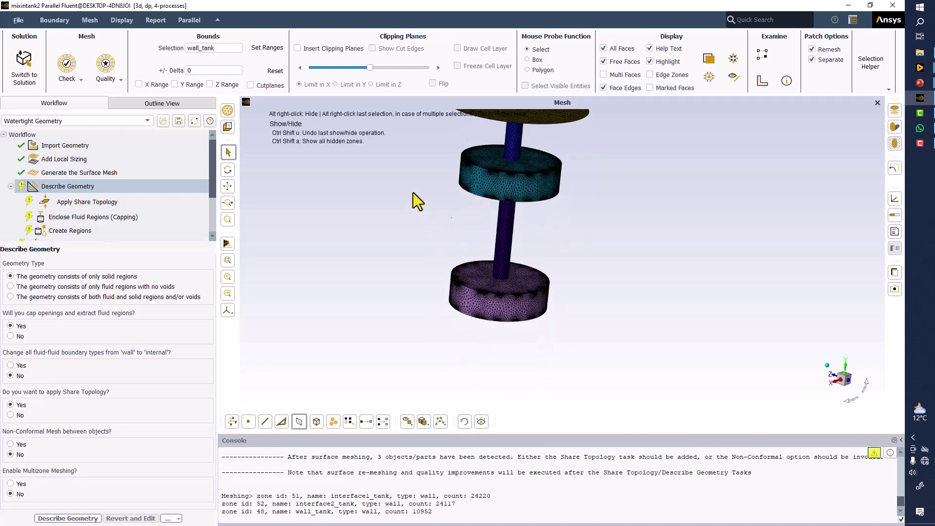
left_click_drag(598, 248, 542, 247)
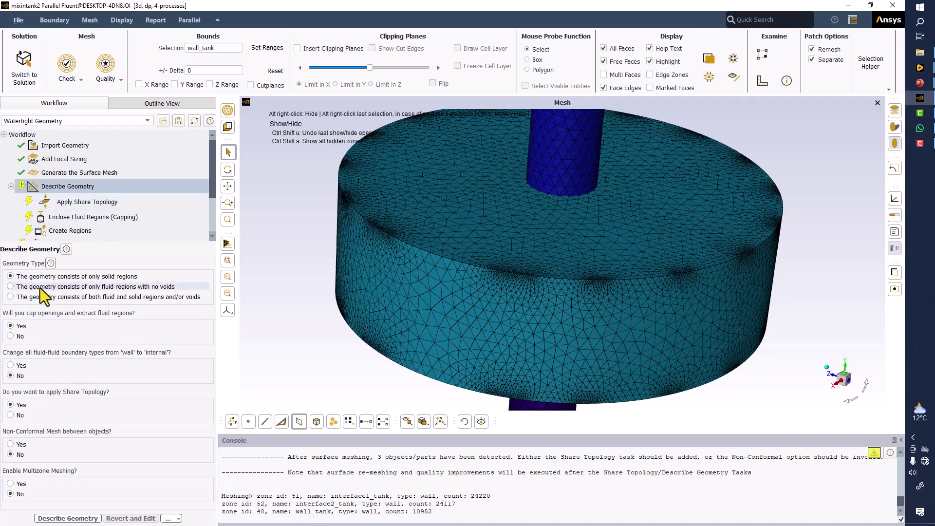
- Describe the geometry as only fluid regions with no voids, Share Topology No, Non-Conformal Mesh Yes
left_click(57, 289)
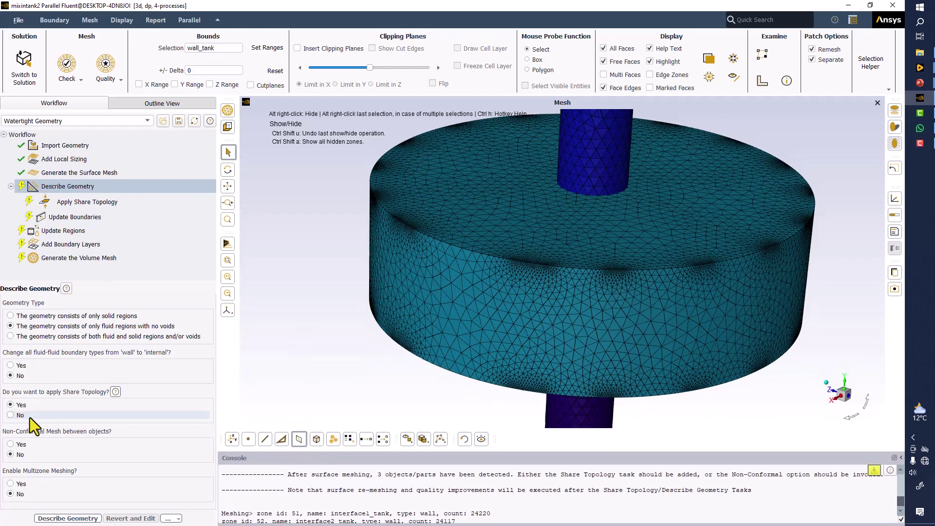
left_click(14, 416)
left_click(37, 441)
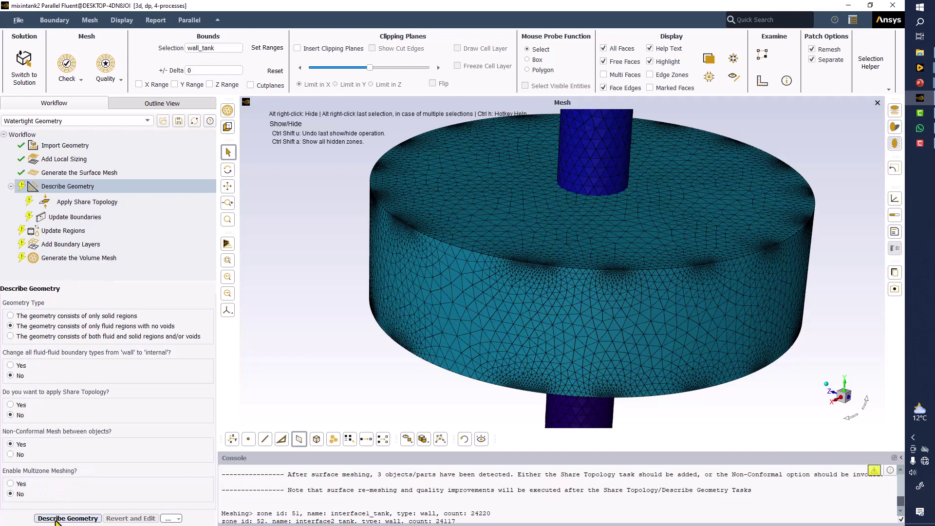
left_click(55, 519)
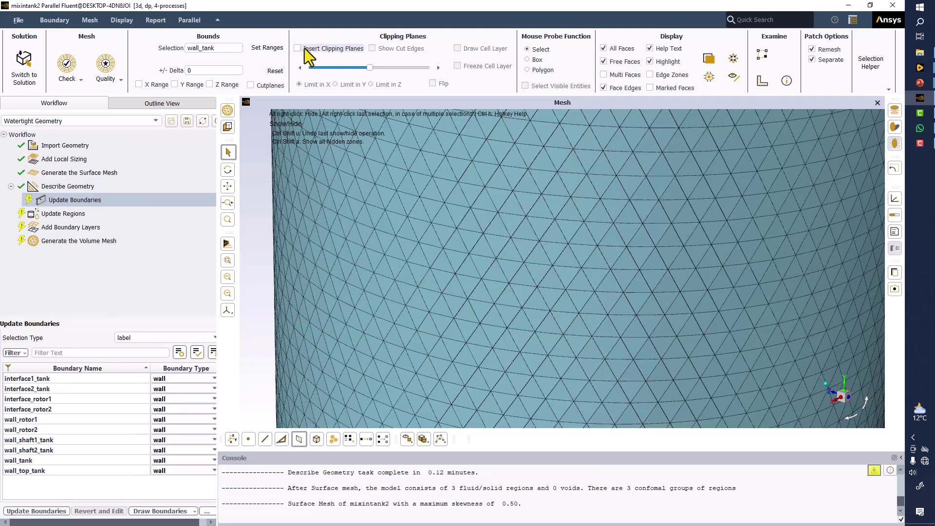
- Turn on clipping planes and orbit to view the cut-open tank with both impellers
left_click(305, 49)
scroll(492, 273, "down", 5)
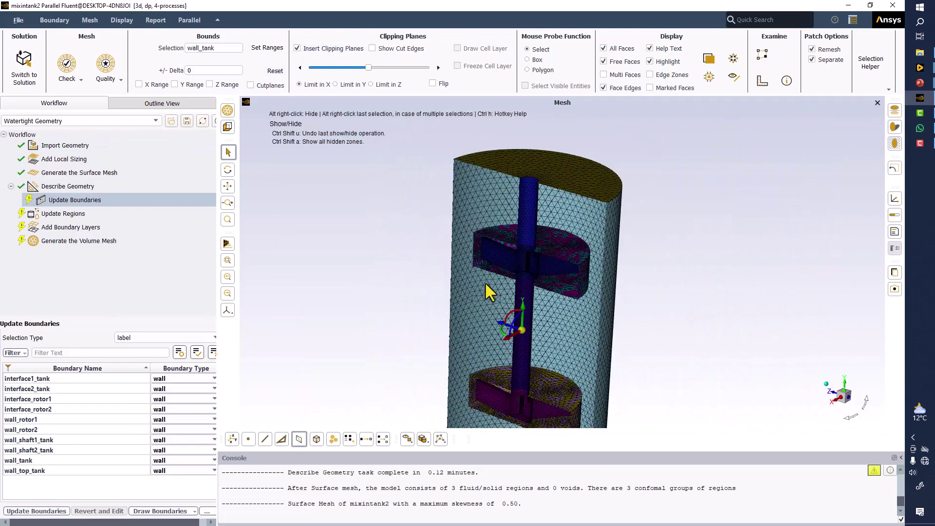
left_click_drag(490, 293, 616, 321)
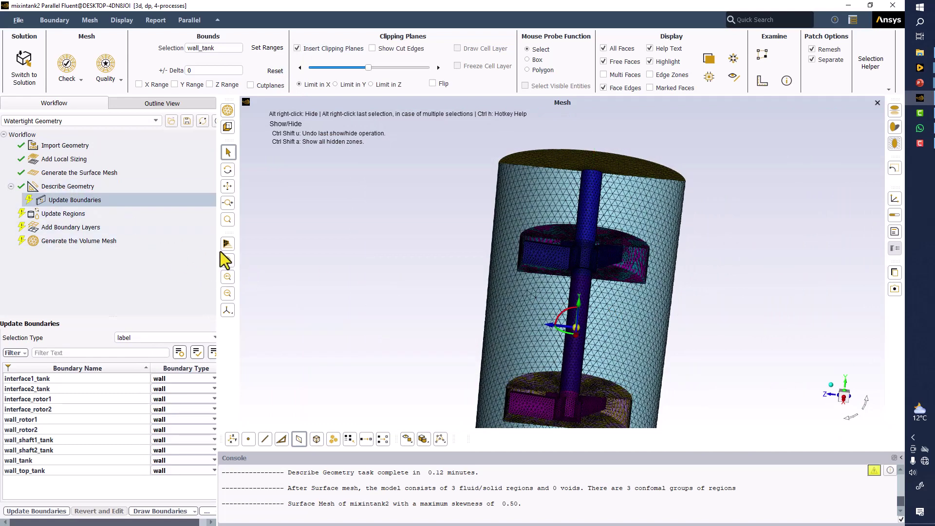
- Decline inserting an Improve Surface Mesh task after Generate the Surface Mesh, and return to Update Boundaries
left_click(64, 173)
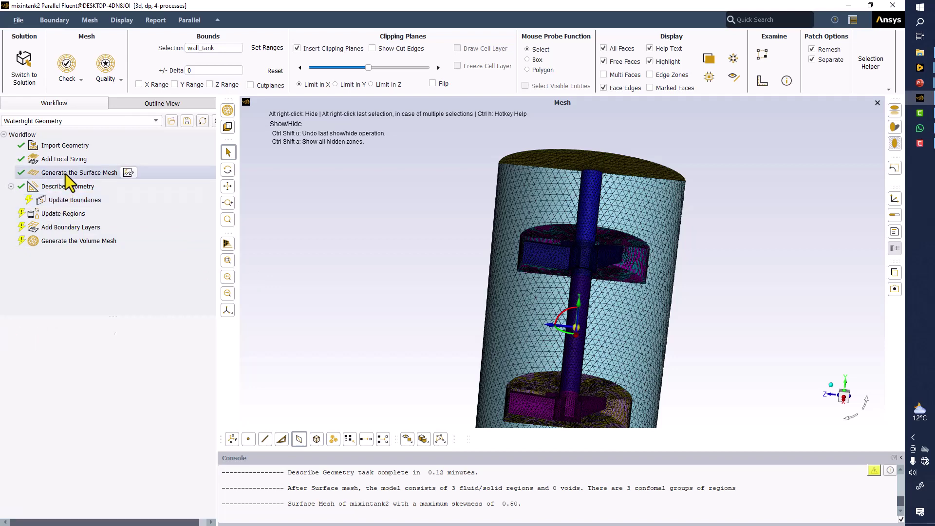
right_click(70, 174)
mouse_move(122, 178)
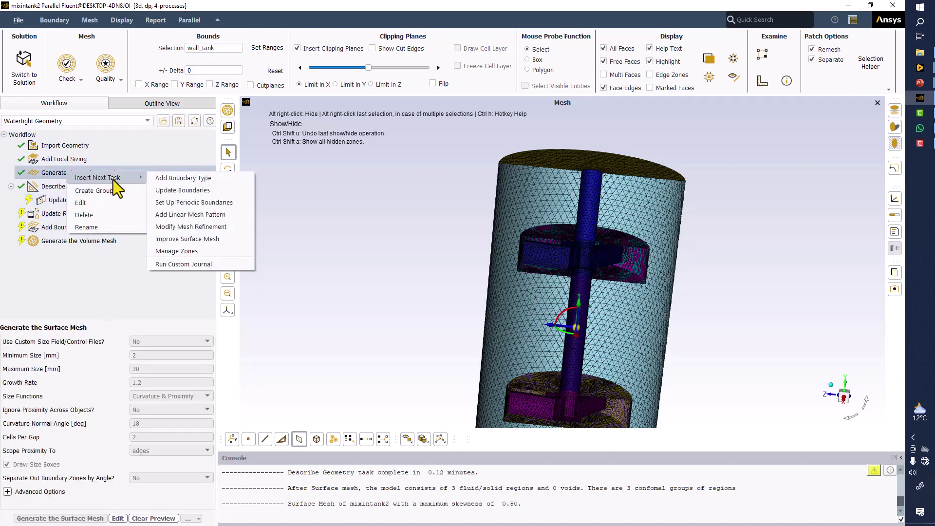
left_click(191, 238)
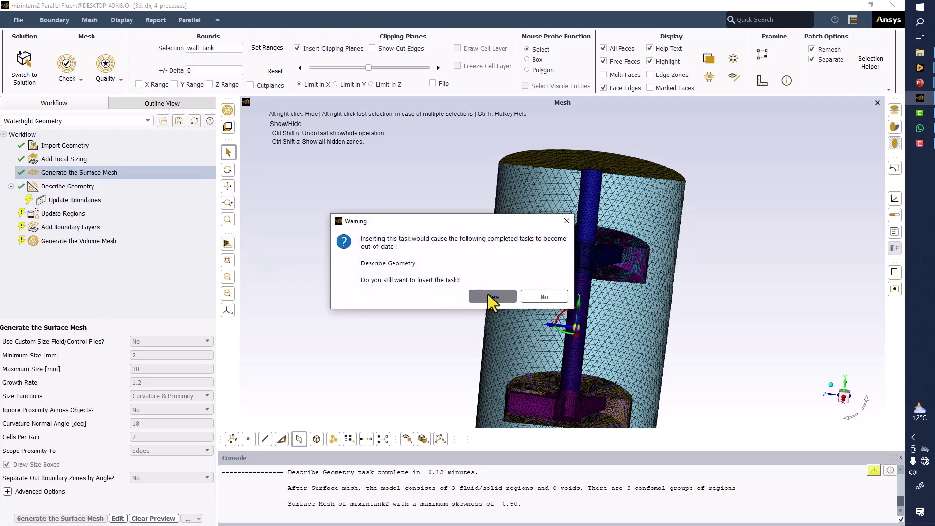
left_click(544, 296)
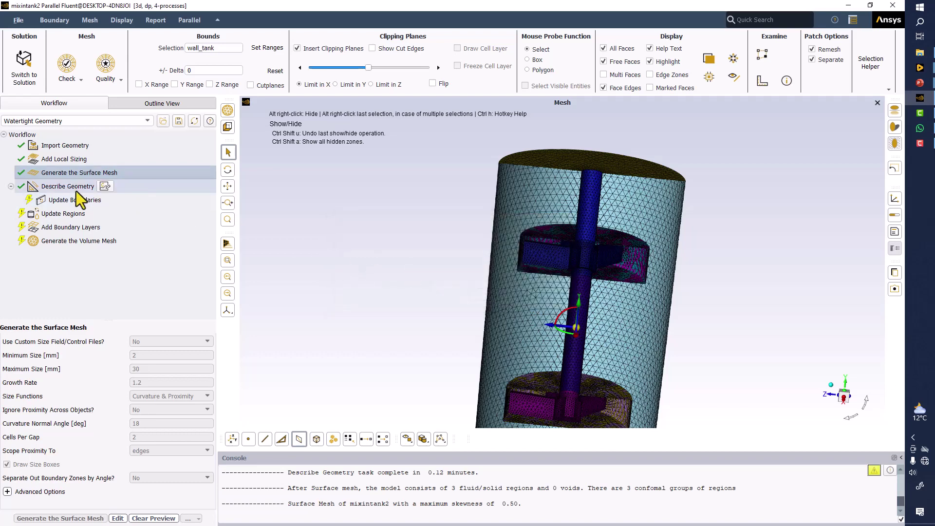
left_click(61, 200)
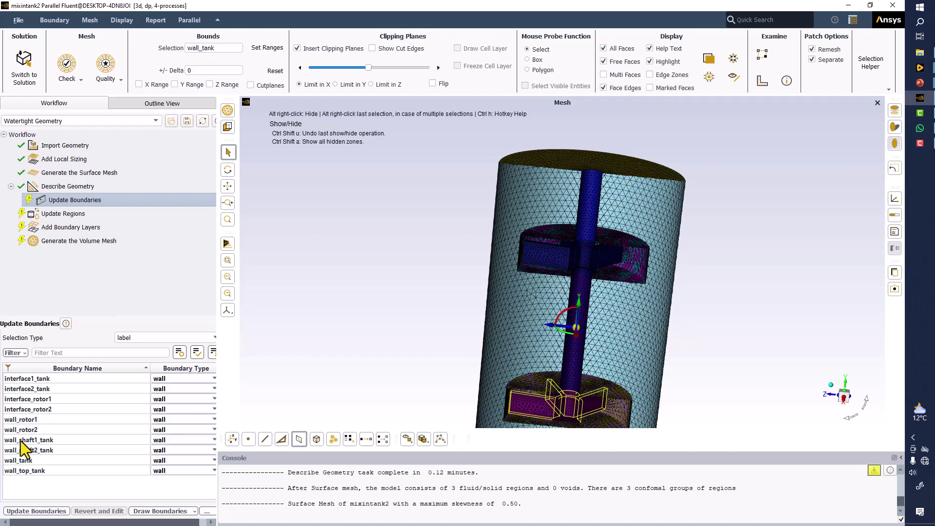
- Apply the wall boundaries, review the rotdomain1, rotdomain2 and tank fluid regions, and confirm them
left_click(37, 511)
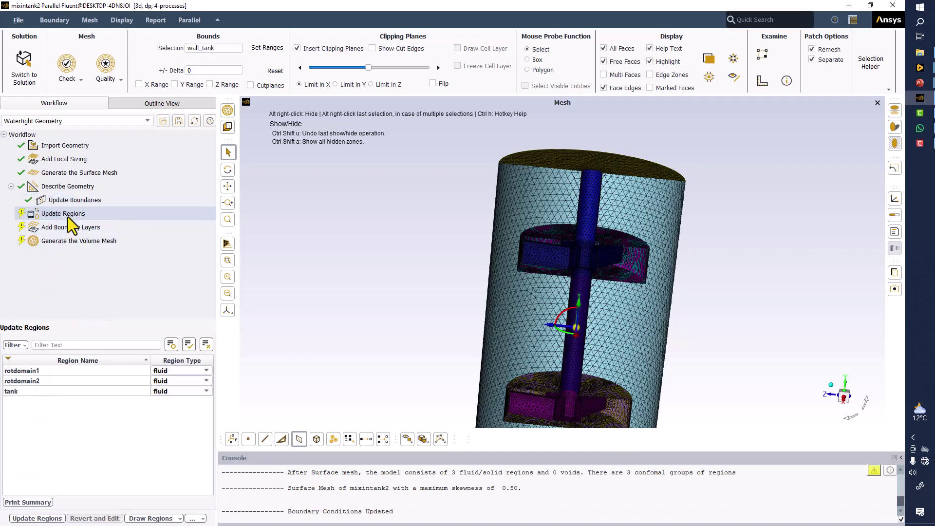
left_click(127, 370)
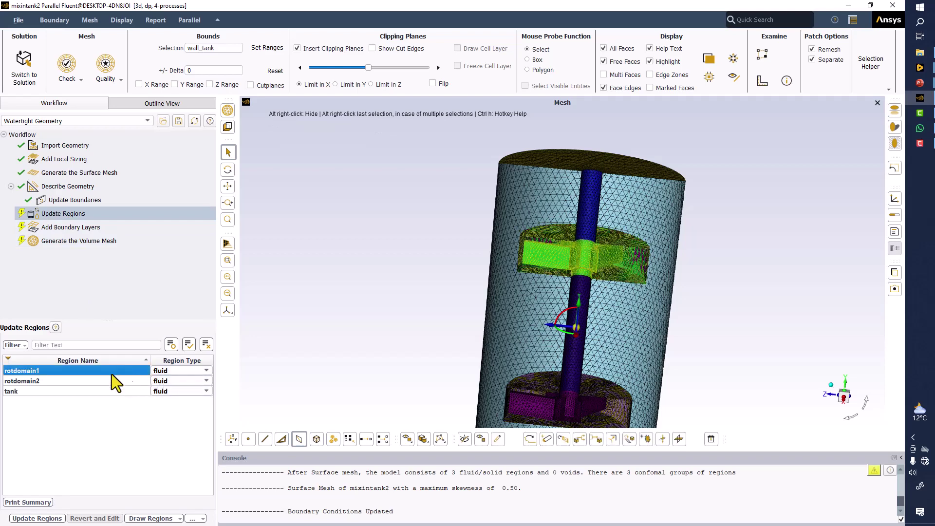
left_click(86, 384)
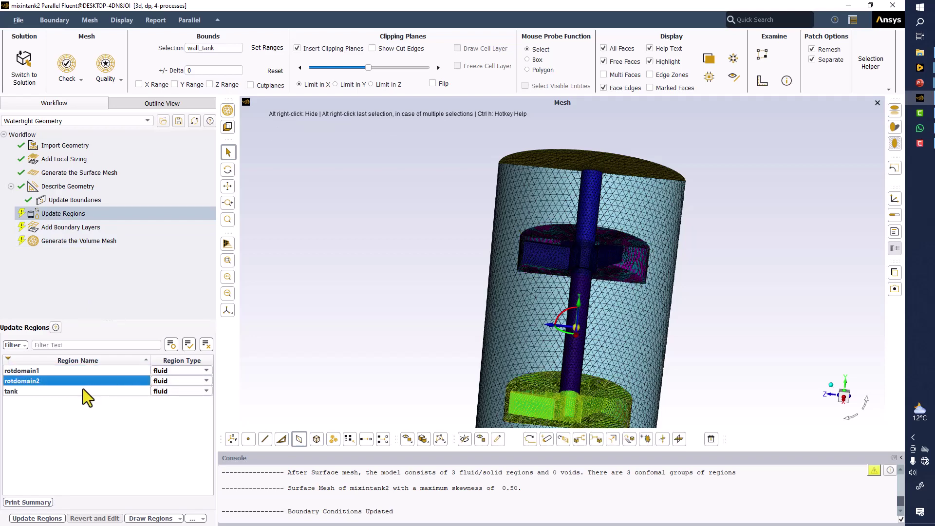
left_click(81, 393)
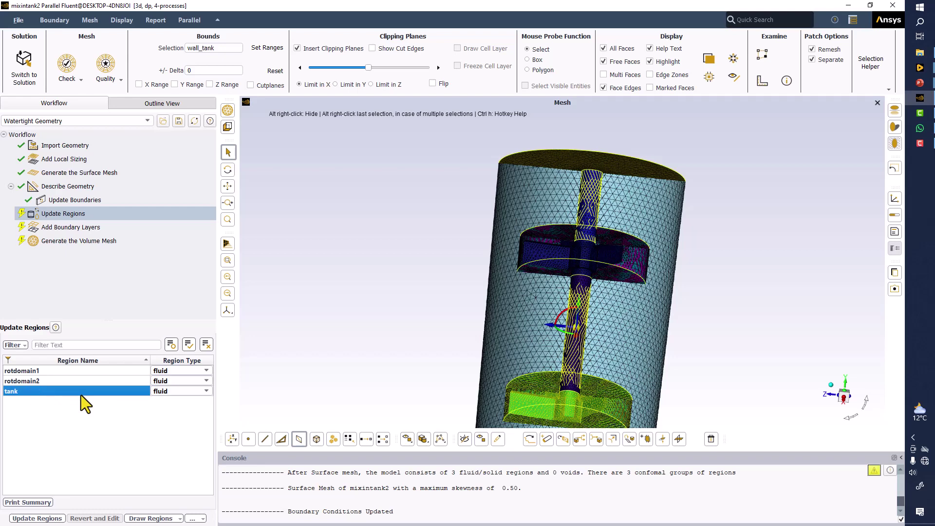
left_click(33, 511)
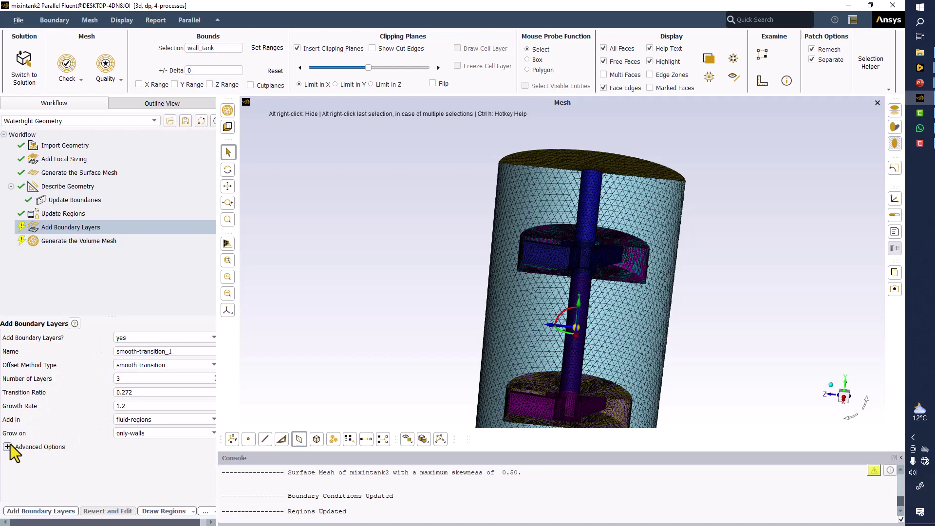
- Grow boundary layers only on wall_rotor1 and wall_rotor2, with 5 smooth-transition layers
left_click(144, 435)
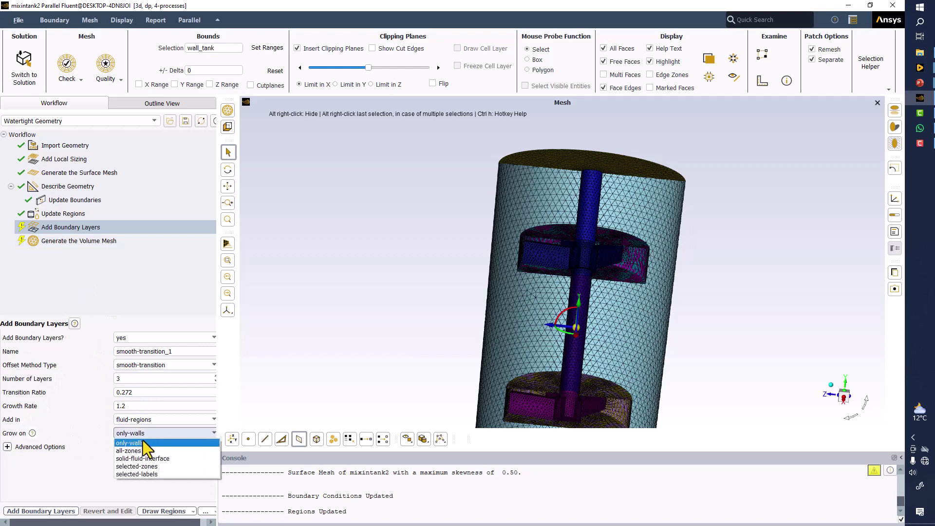
left_click(133, 473)
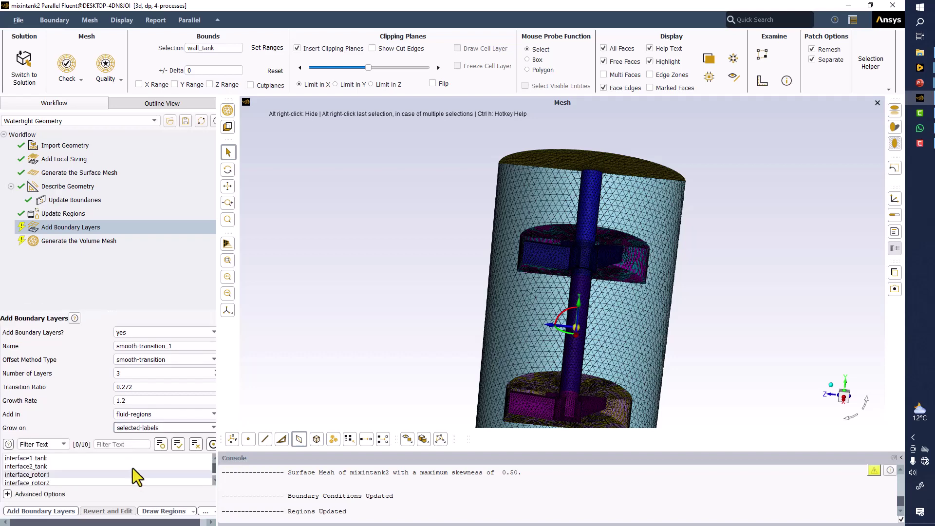
scroll(58, 468, "down", 2)
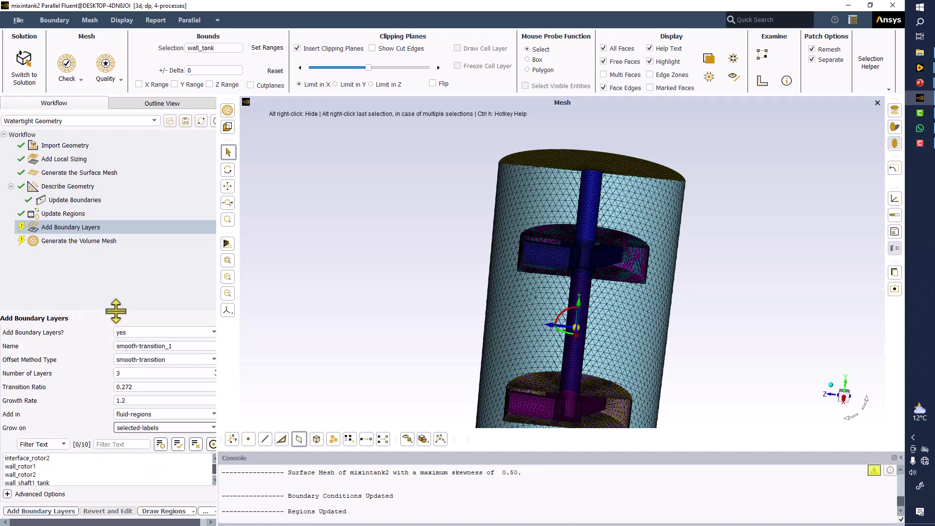
left_click_drag(115, 311, 74, 225)
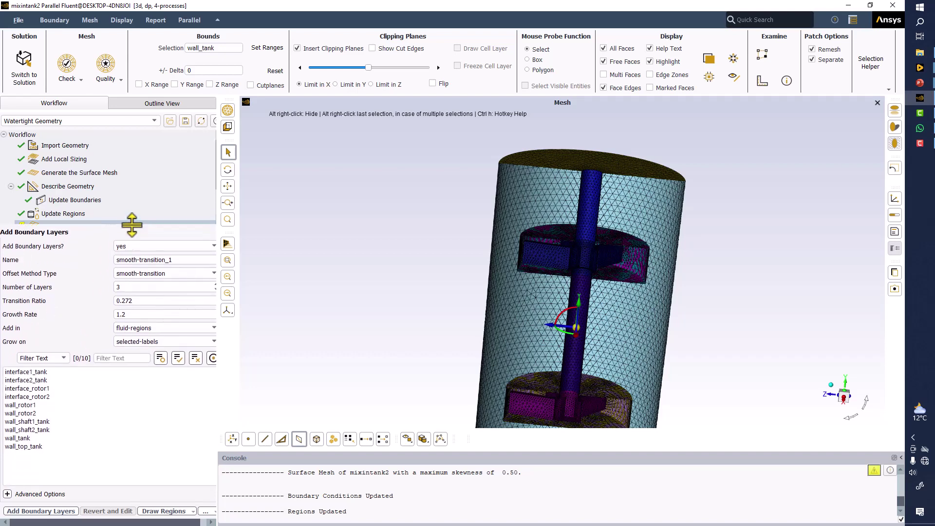
left_click(43, 406)
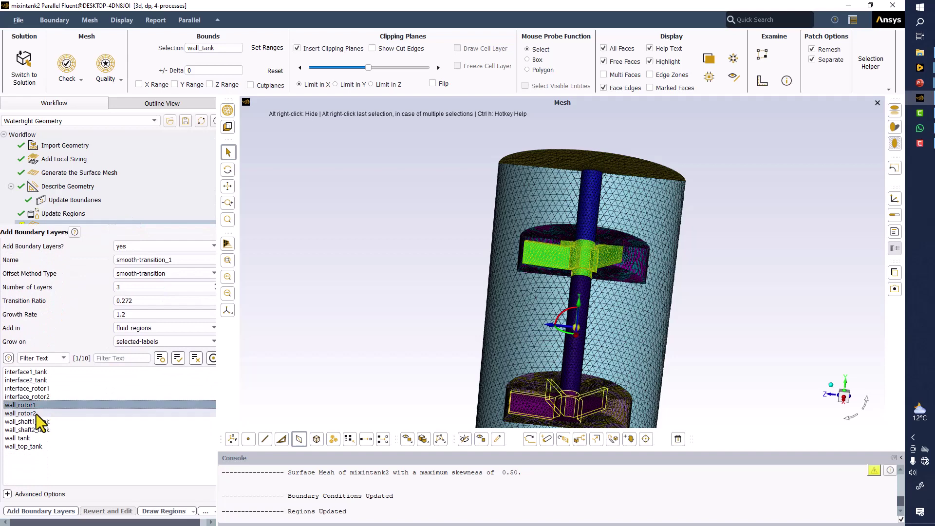
left_click(27, 415)
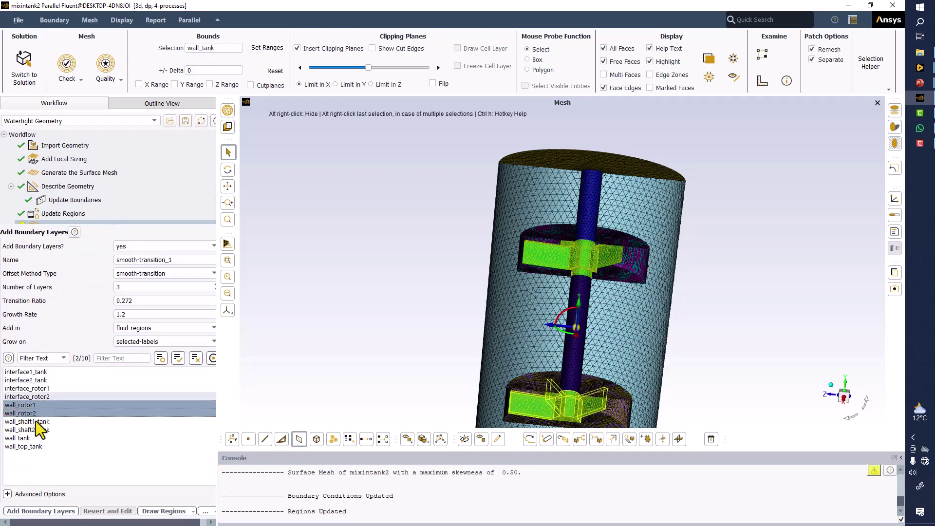
double_click(124, 288)
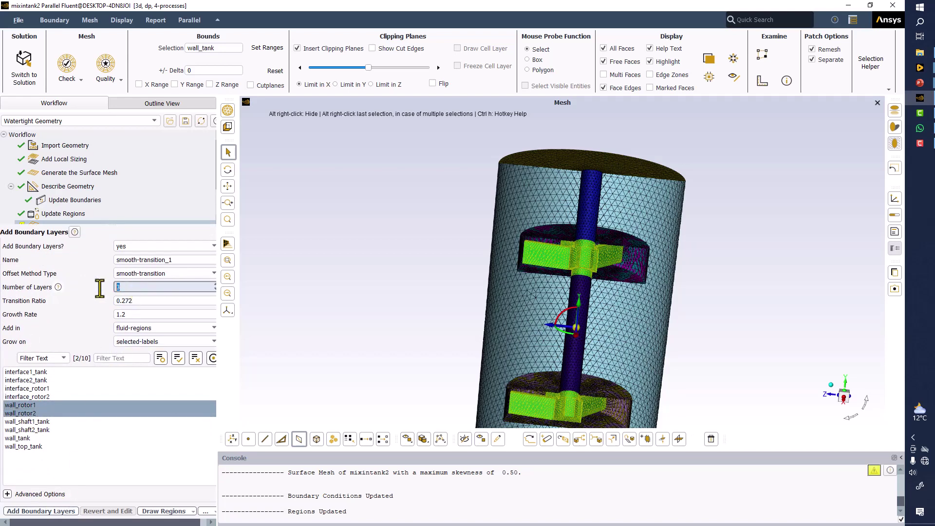
type("5")
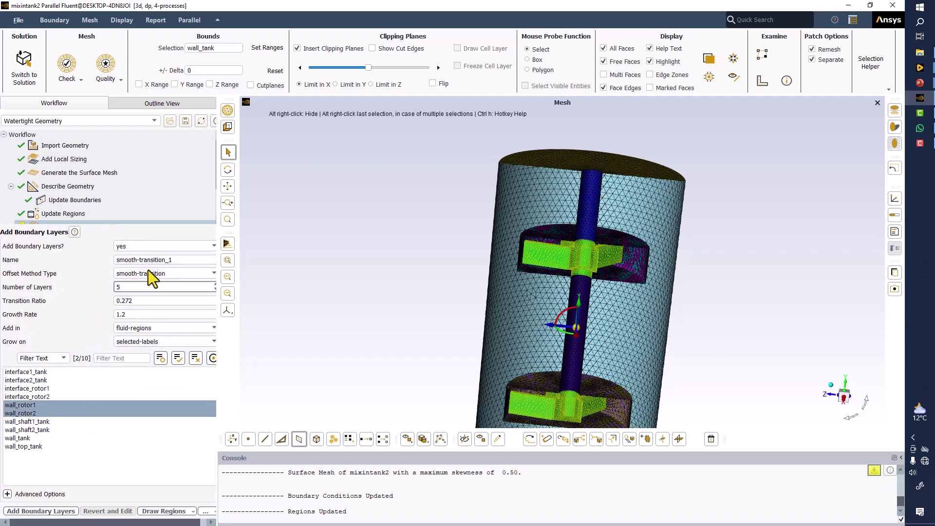
left_click(147, 274)
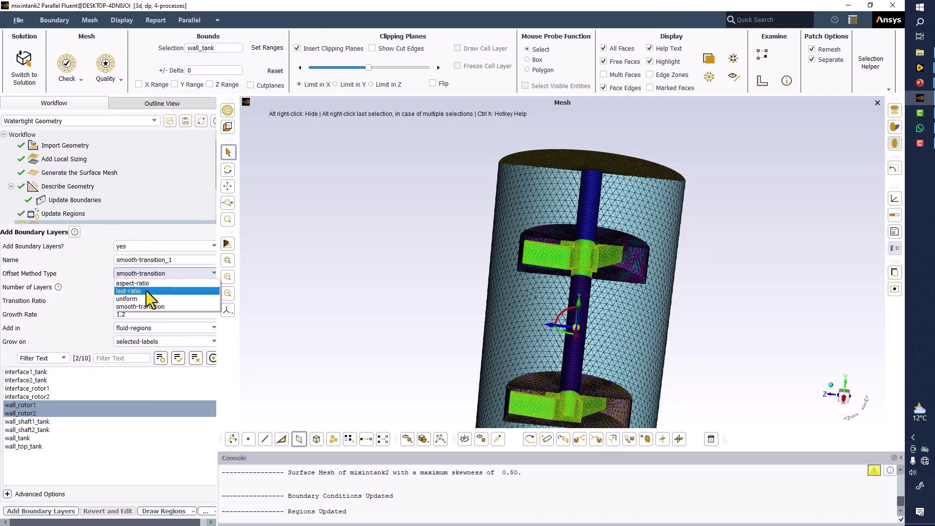
left_click(148, 306)
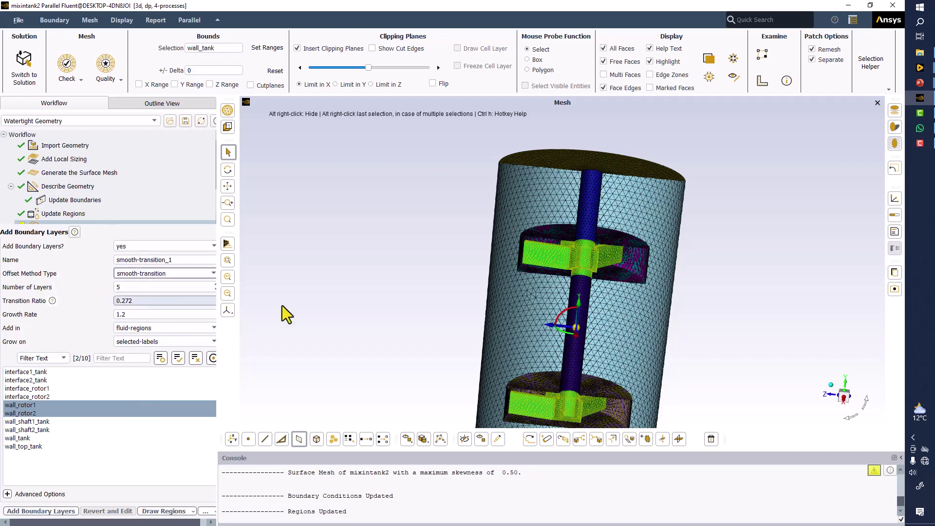
- Add the rotor-wall boundary layers and set the volume mesh Fill With option to poly-hexcore
left_click(34, 513)
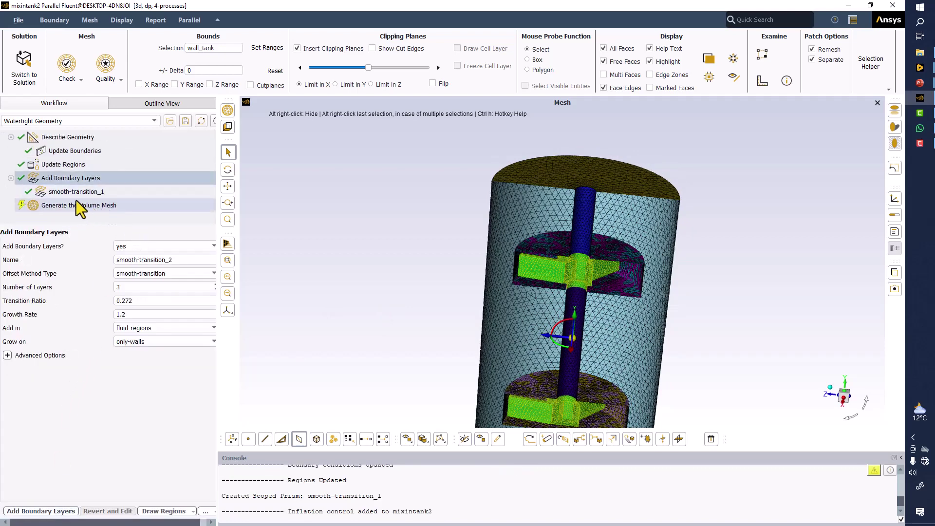
left_click(74, 207)
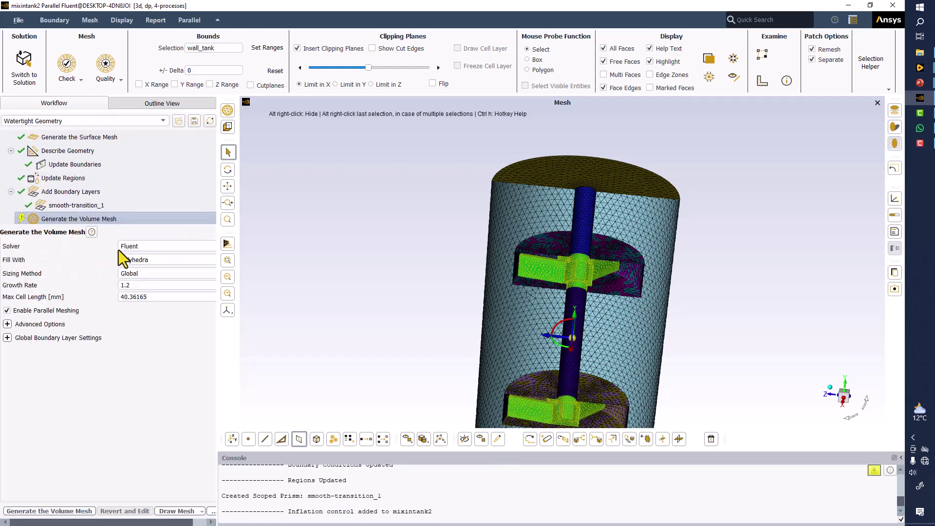
left_click(144, 259)
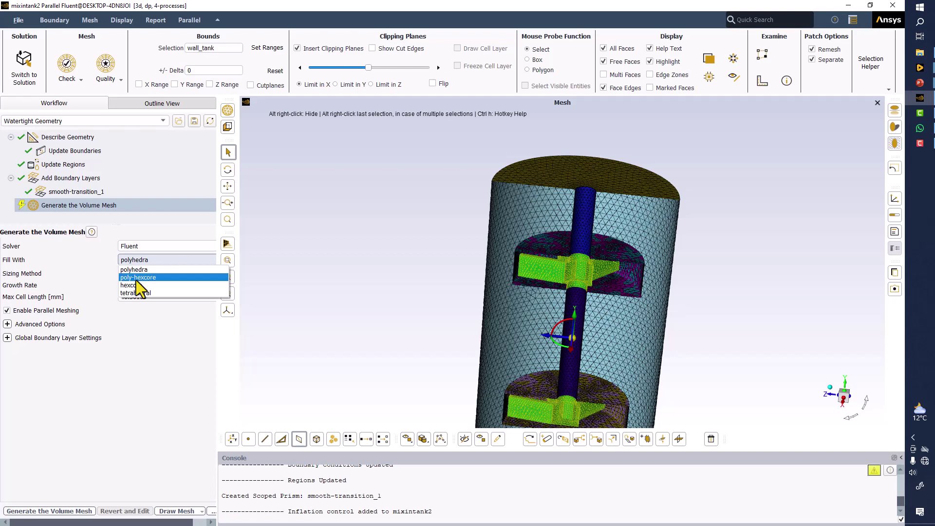
left_click(136, 278)
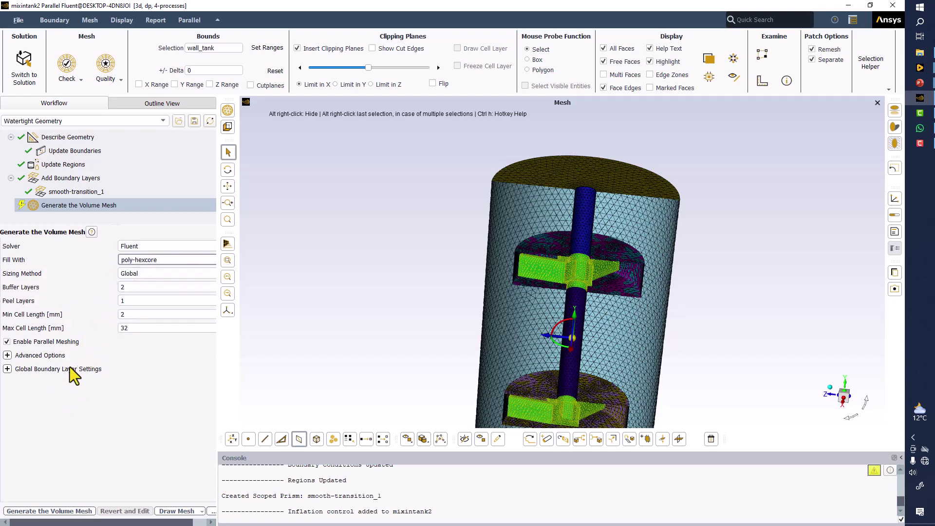
- Generate the volume mesh and read its summary: 203948 cells, minimum orthogonal quality 0.20
left_click(41, 511)
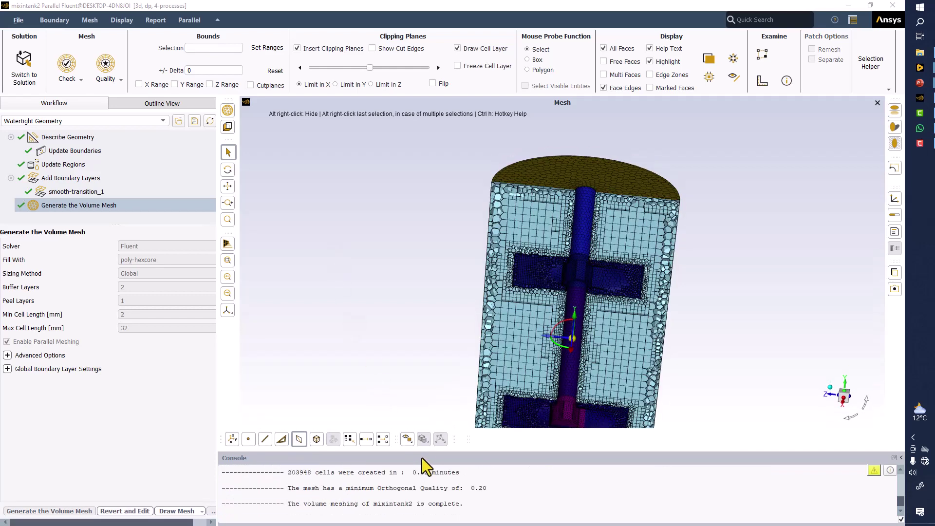
left_click_drag(425, 453, 419, 340)
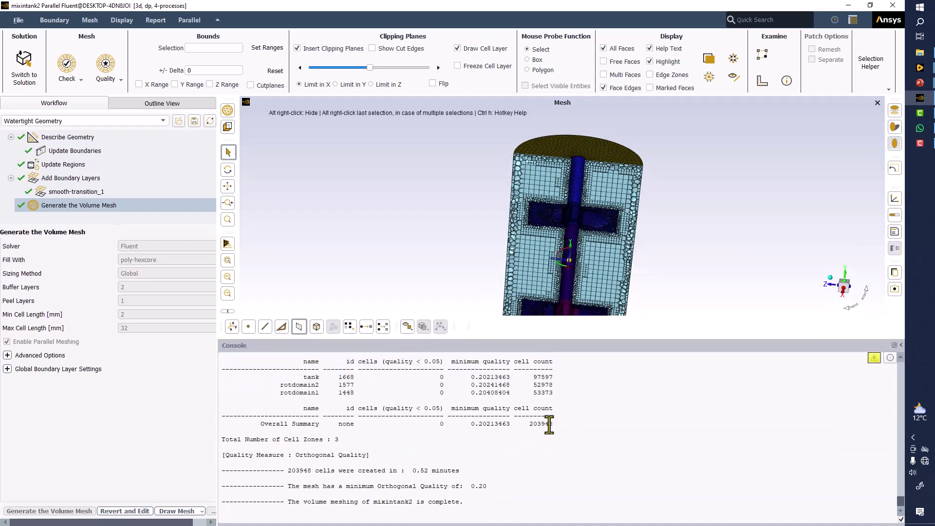
left_click_drag(552, 424, 529, 423)
- Enlarge the graphics area and orbit and zoom around the sectioned mesh at the shaft and impellers
left_click_drag(478, 341, 478, 441)
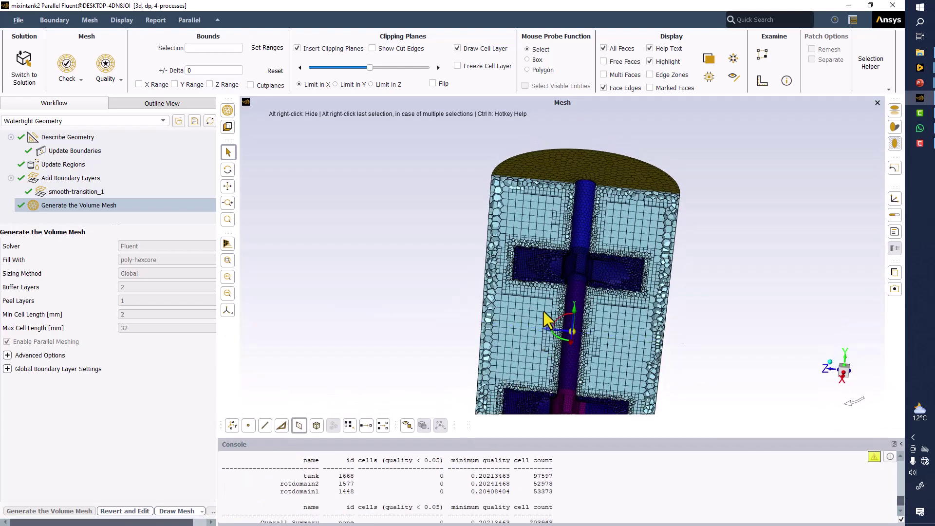
left_click_drag(594, 281, 595, 324)
scroll(626, 225, "up", 5)
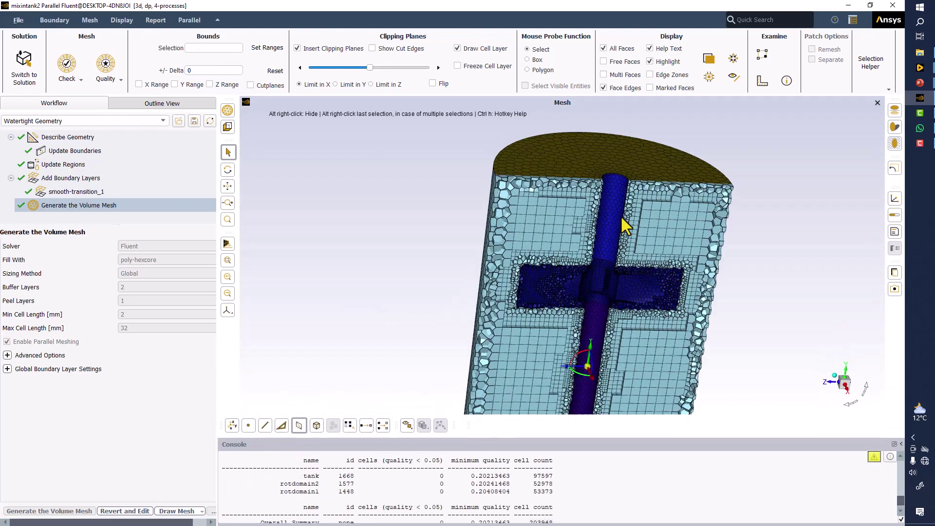
left_click_drag(618, 227, 511, 233)
scroll(568, 262, "up", 6)
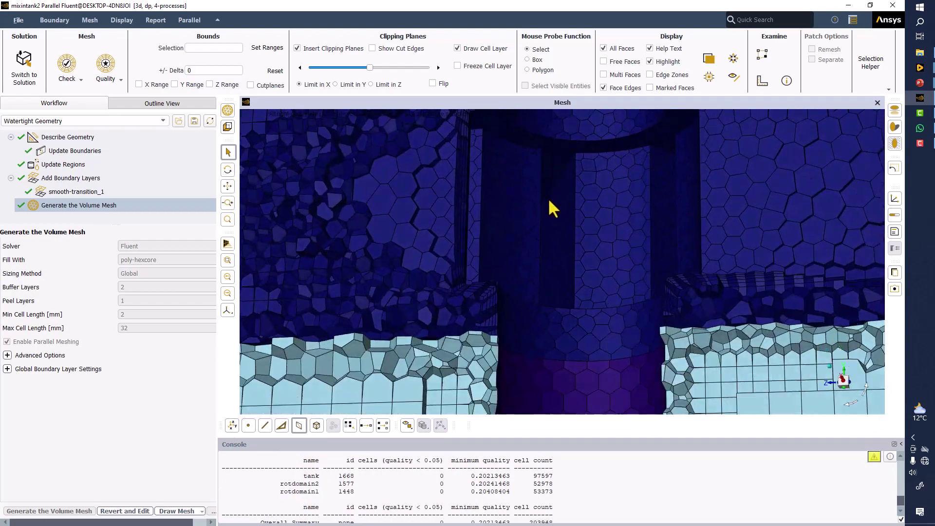
left_click_drag(571, 298, 513, 217)
scroll(513, 214, "up", 2)
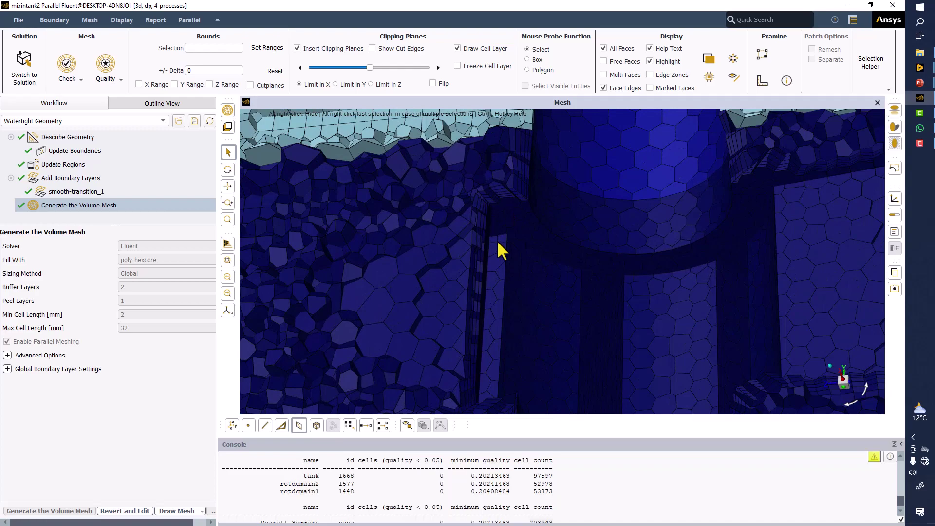
scroll(495, 244, "down", 1)
scroll(484, 249, "down", 3)
left_click_drag(474, 247, 468, 325)
scroll(451, 321, "up", 2)
scroll(447, 315, "down", 5)
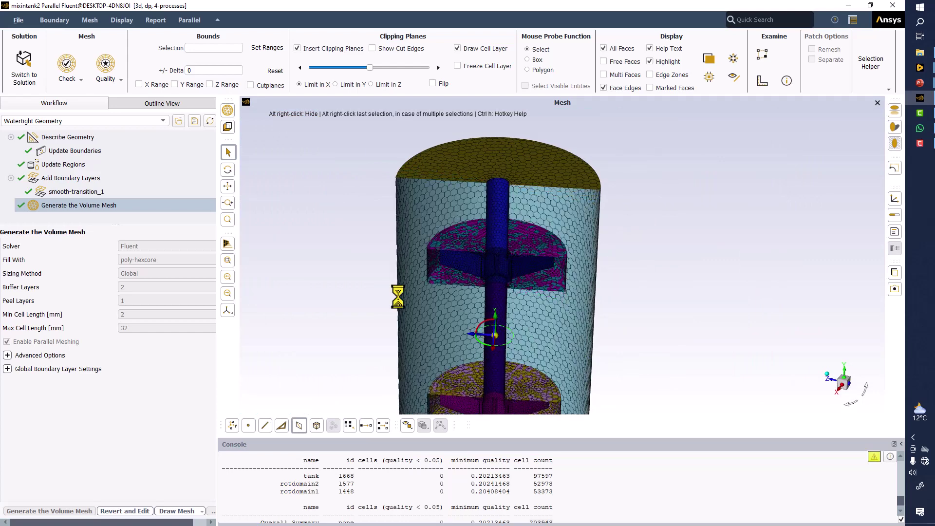
scroll(364, 286, "up", 3)
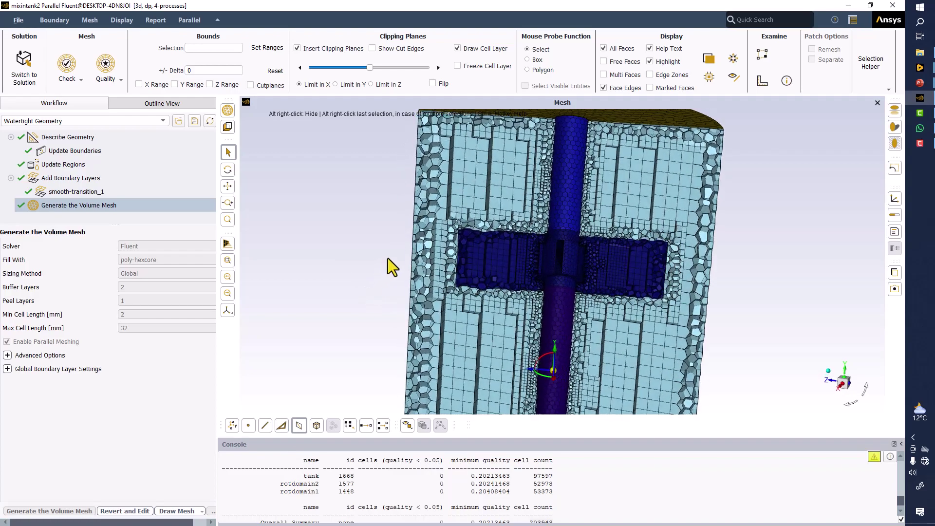
left_click_drag(390, 265, 434, 309)
scroll(433, 303, "up", 5)
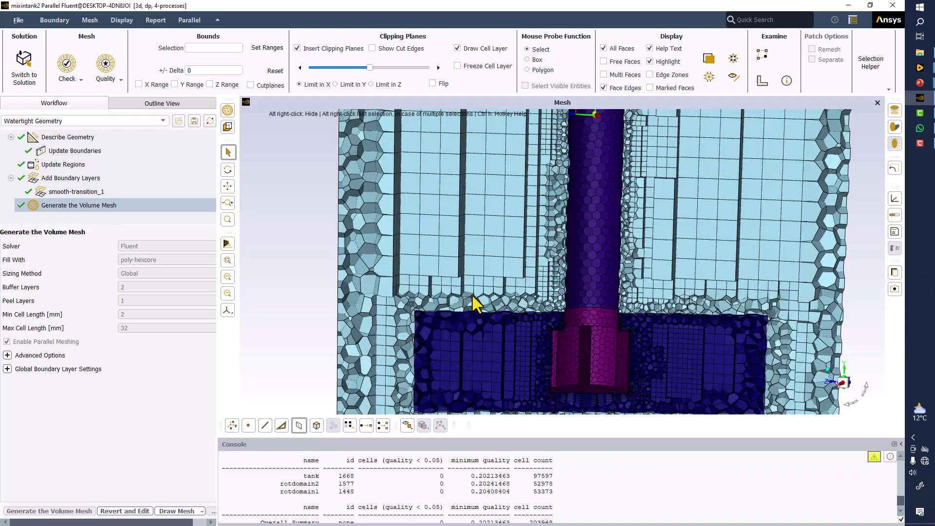
scroll(476, 291, "down", 5)
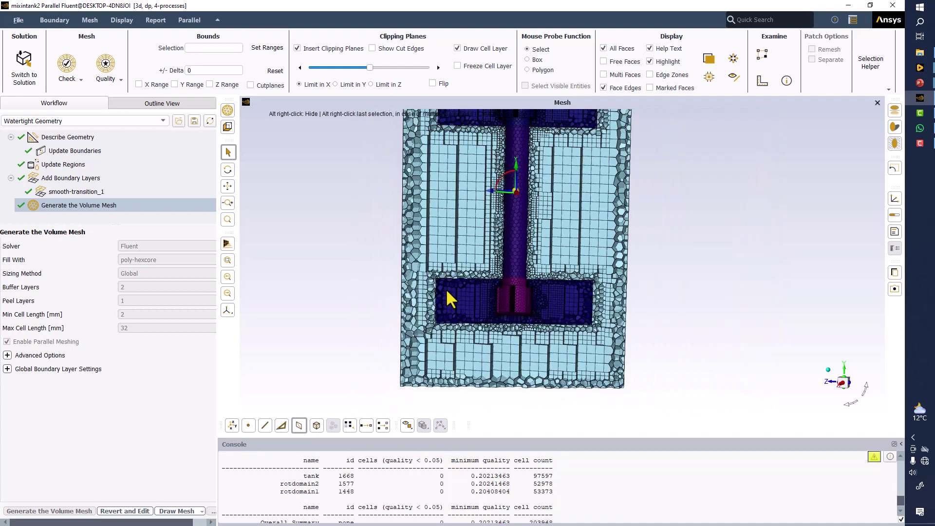
- Clip the mesh with Limit in X and Draw Cell Layer, then zoom along the section through the impellers
left_click(336, 49)
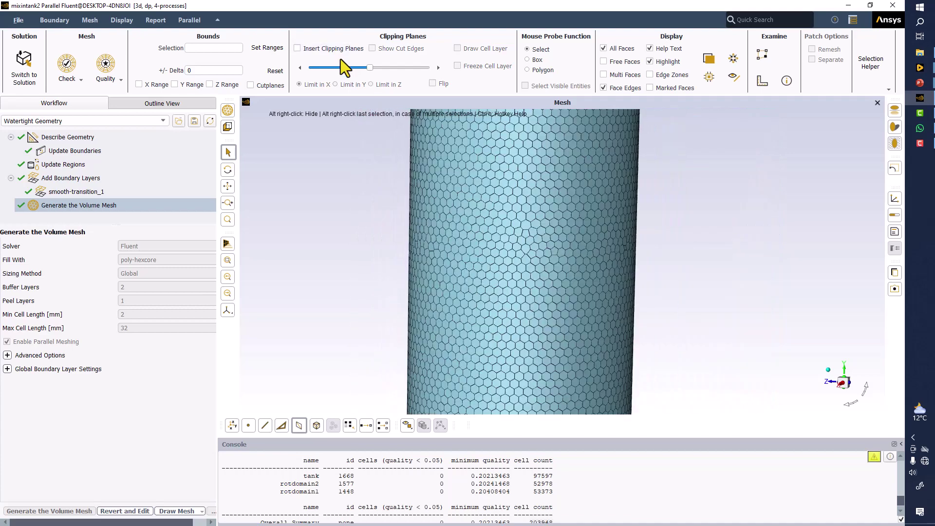
left_click(338, 53)
left_click(340, 86)
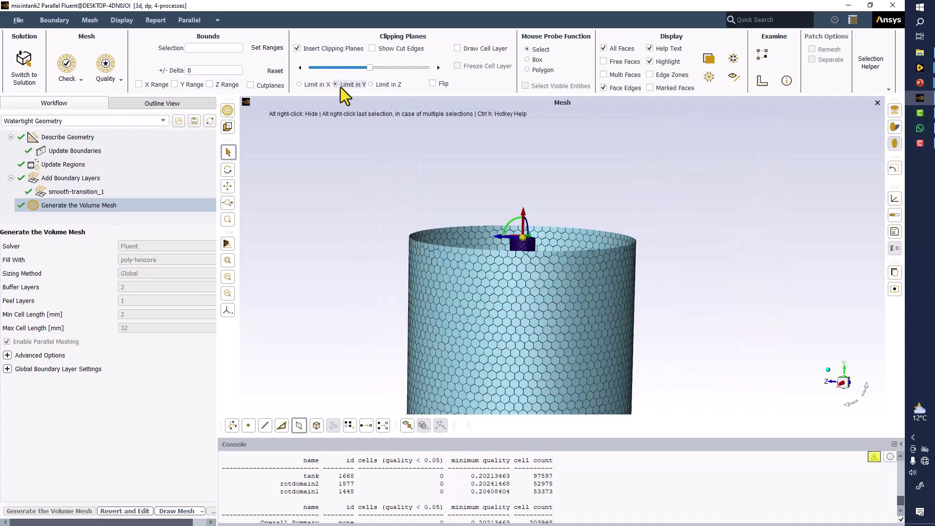
left_click(311, 85)
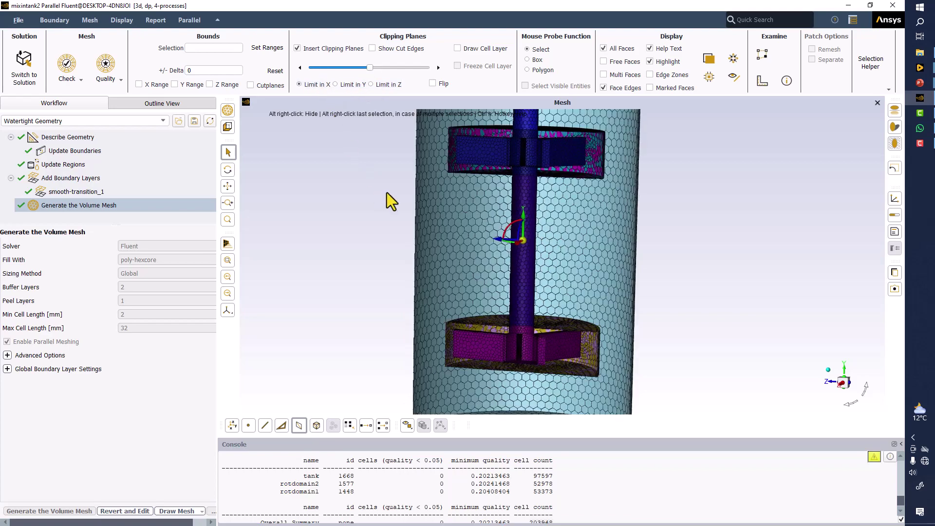
left_click(457, 48)
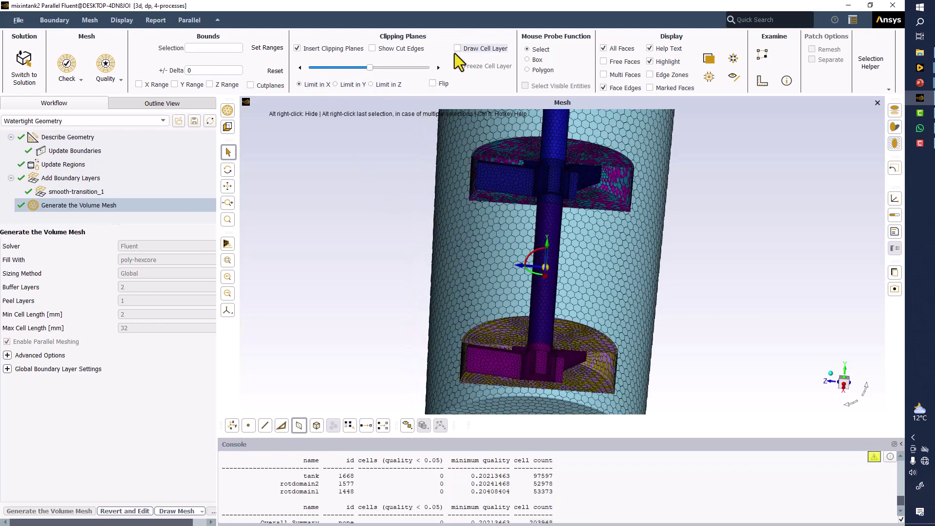
scroll(487, 288, "up", 5)
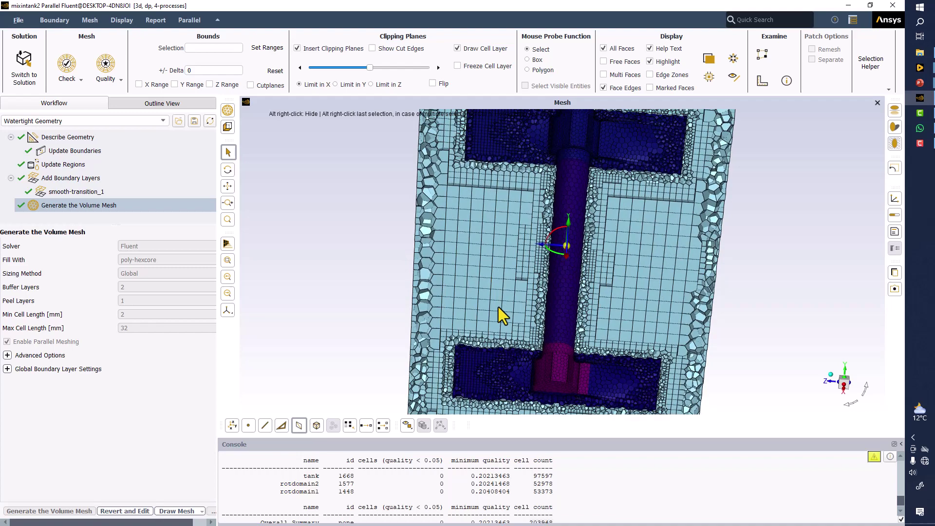
scroll(498, 325, "up", 3)
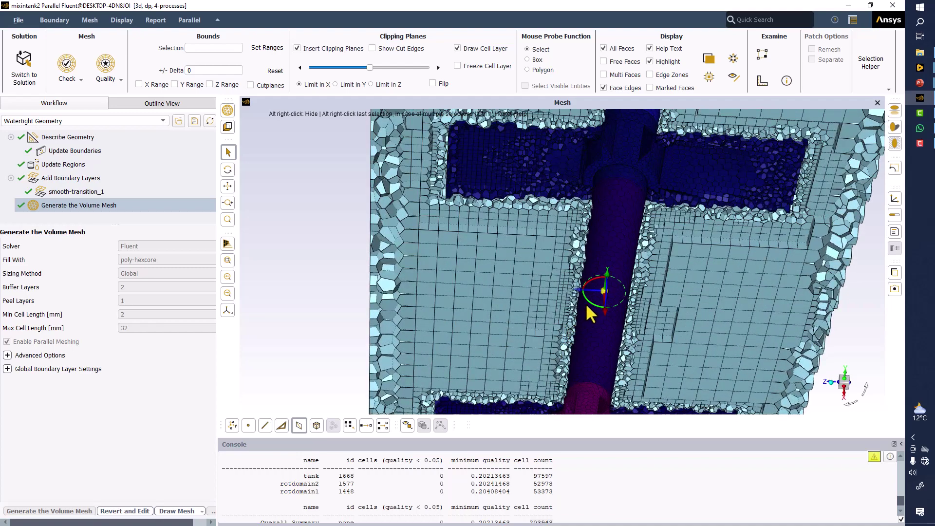
left_click_drag(587, 300, 591, 307)
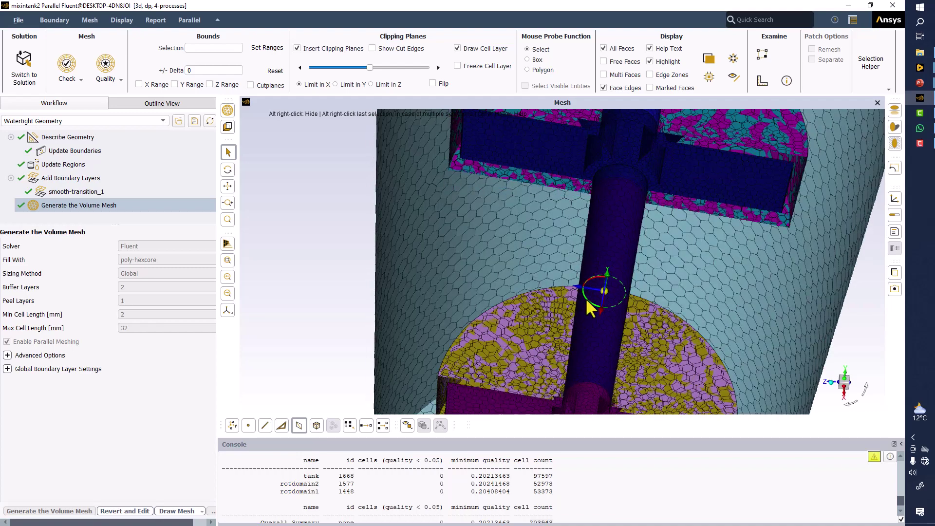
middle_click_drag(515, 221, 422, 236)
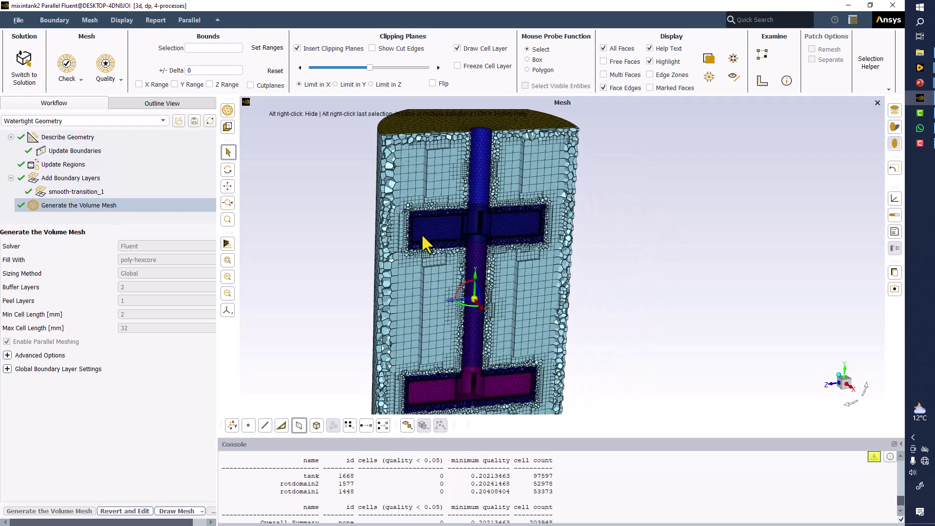